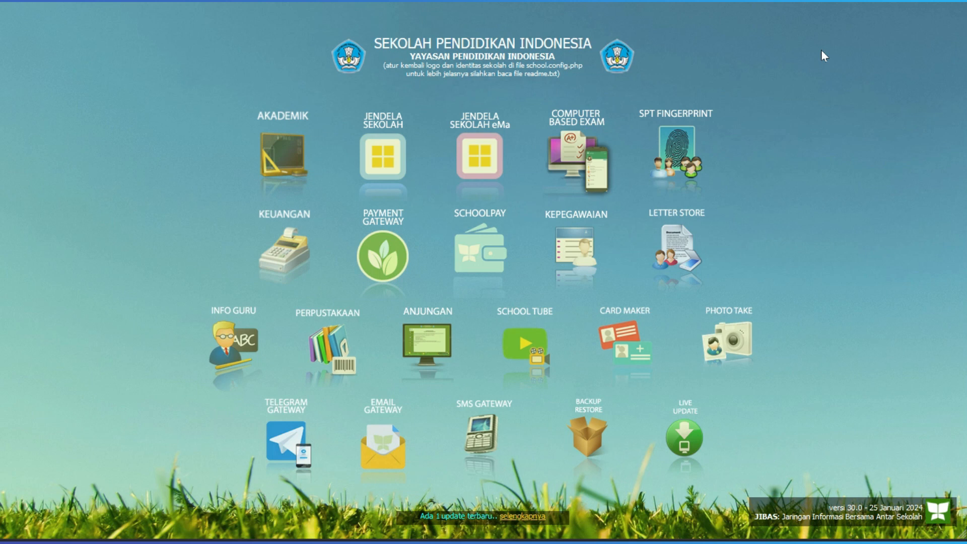
# - Open the Akademik module's login page
pyautogui.click(289, 159)
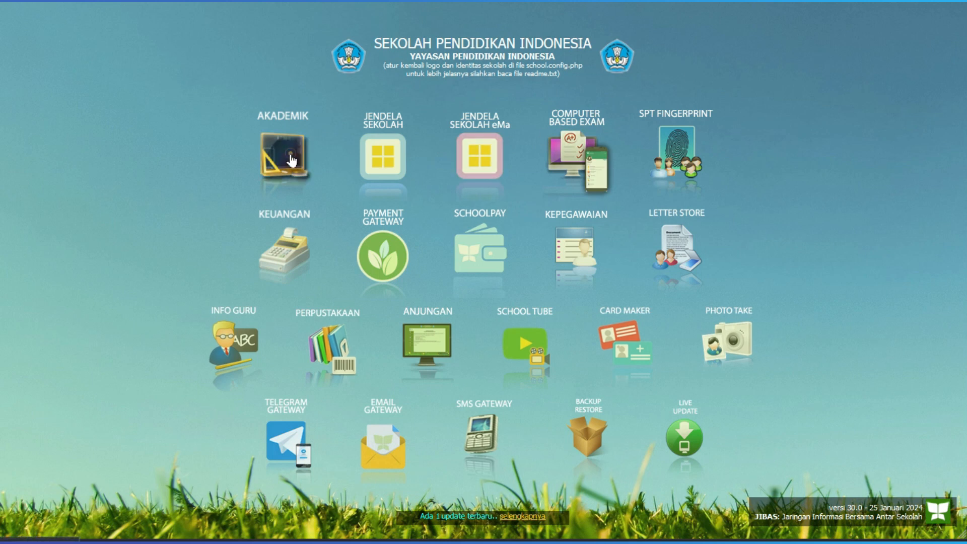
pyautogui.click(291, 159)
pyautogui.click(661, 129)
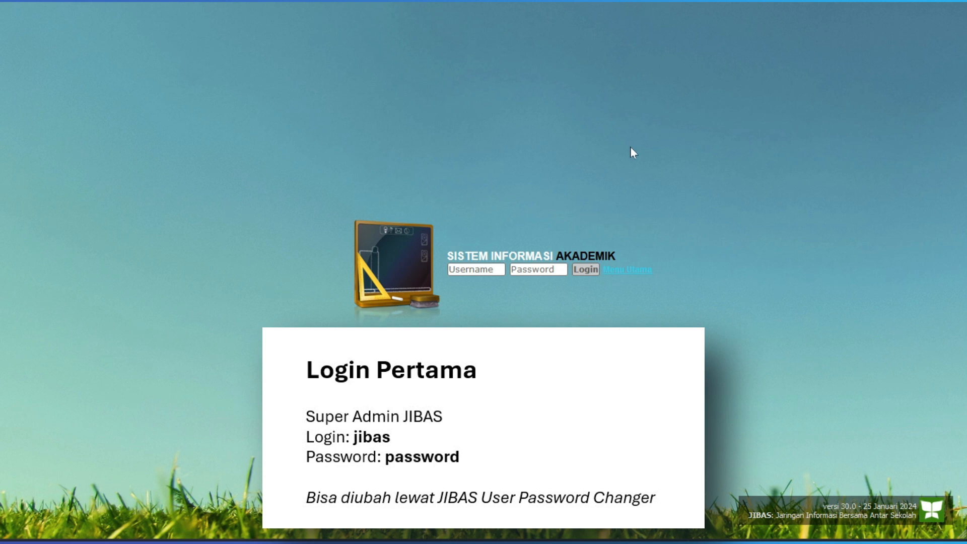
# - Log in to the academic information system with the username jibas and the super admin account's password
pyautogui.click(491, 272)
pyautogui.write('jibas')
pyautogui.press('Tab')
pyautogui.press('BackSpace')
pyautogui.press('BackSpace')
pyautogui.press('BackSpace')
pyautogui.press('BackSpace')
pyautogui.press('BackSpace')
pyautogui.press('BackSpace')
pyautogui.press('BackSpace')
pyautogui.press('BackSpace')
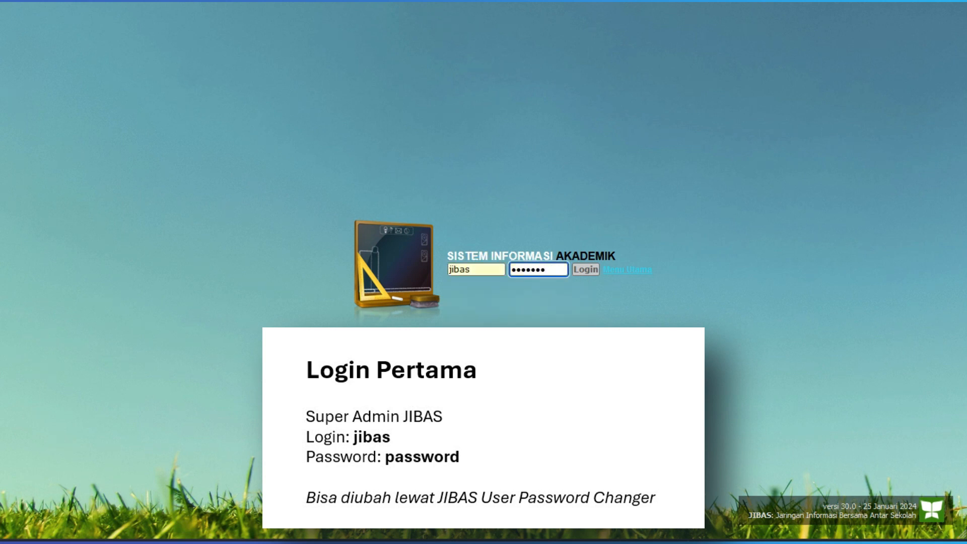
pyautogui.write('password')
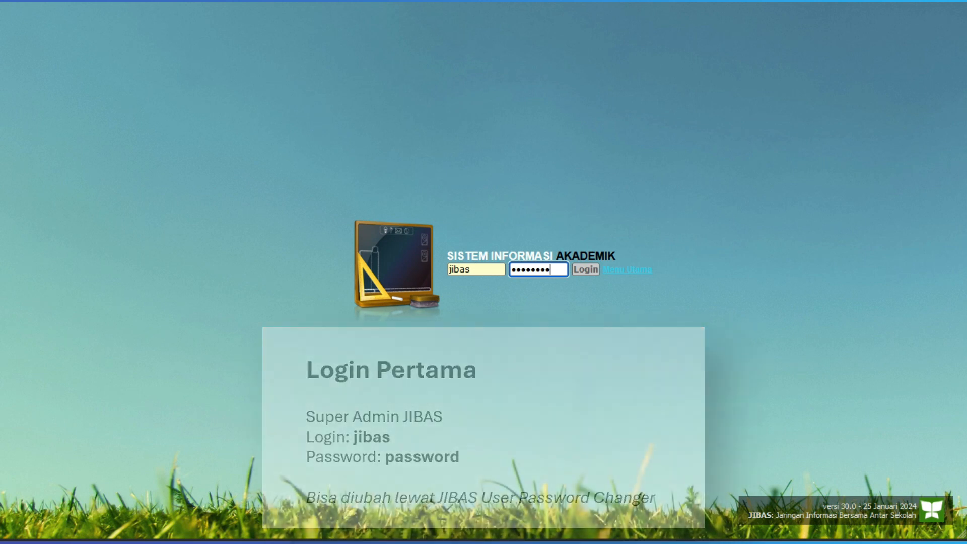
pyautogui.click(580, 272)
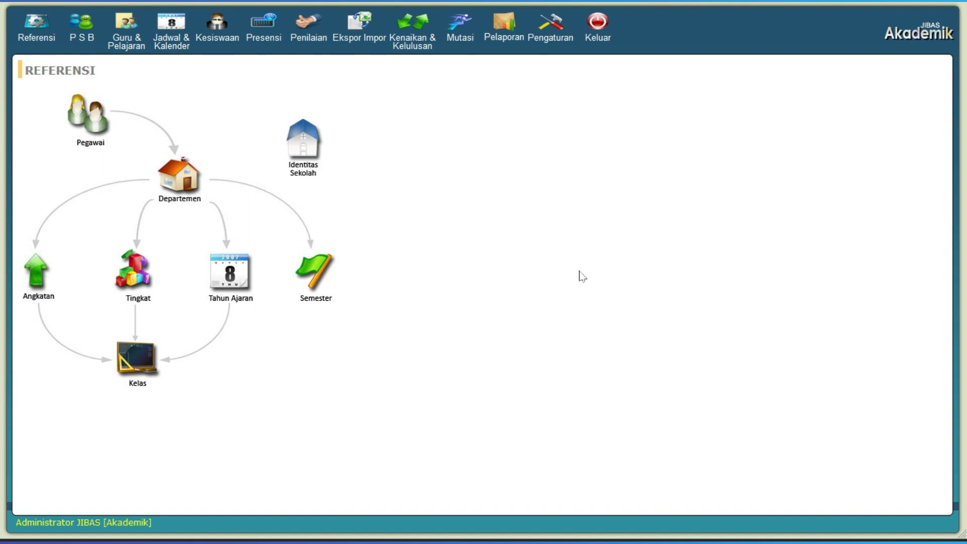
# - Open the form for adding a new employee from the employee records in Referensi
pyautogui.click(100, 123)
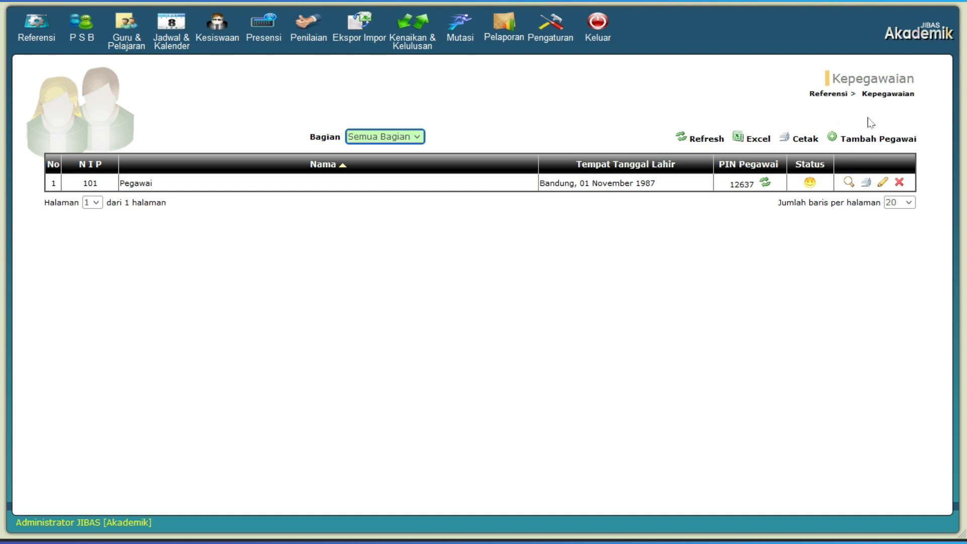
pyautogui.click(856, 139)
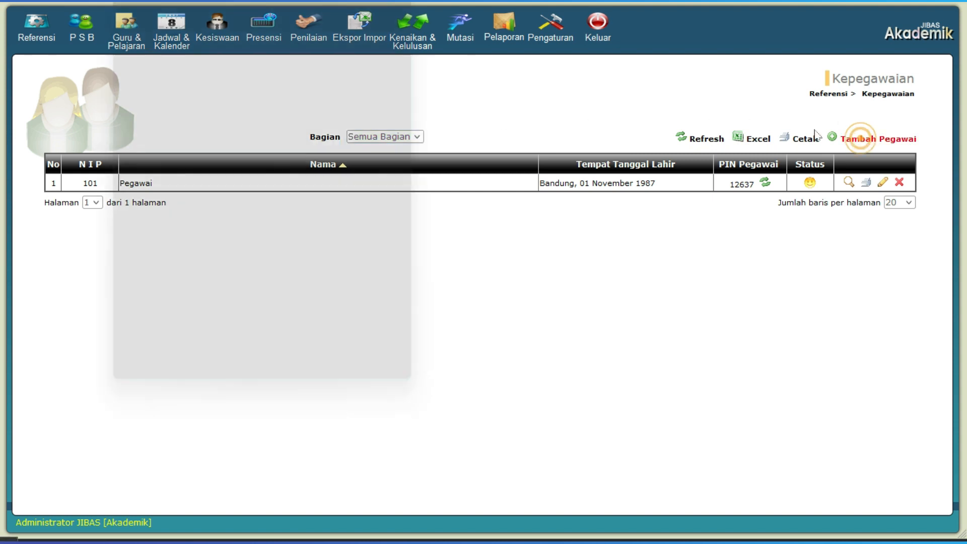
pyautogui.moveTo(325, 0); pyautogui.dragTo(494, 28)
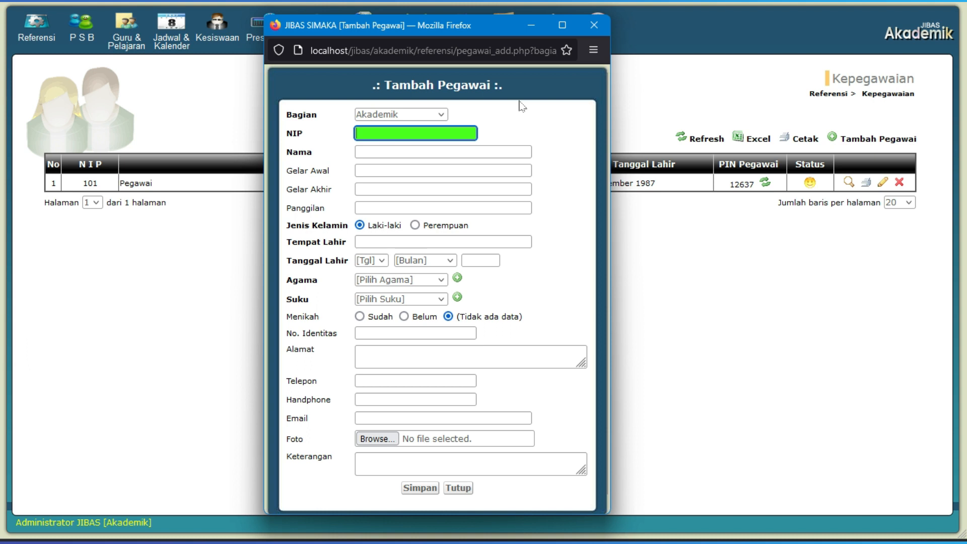
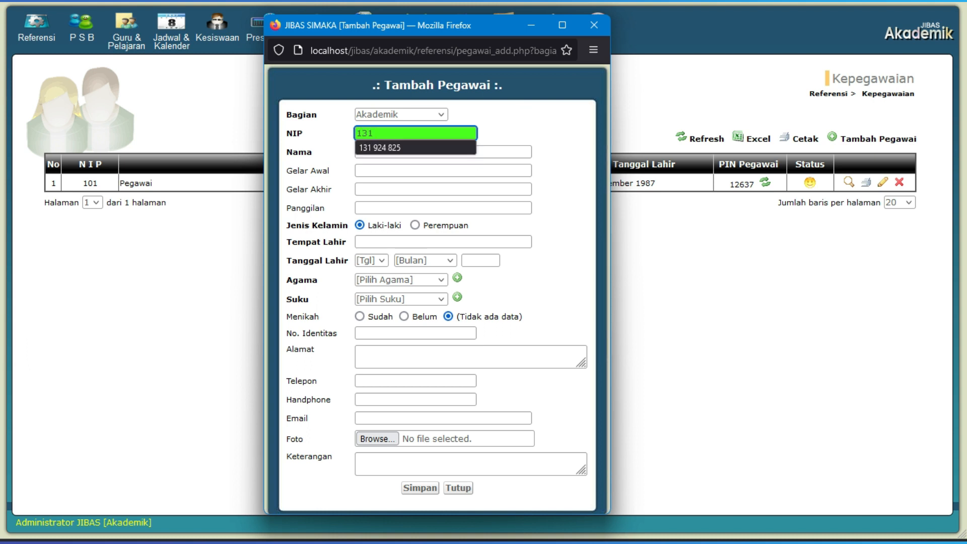
# - Enter the new employee's NIP number and full name
pyautogui.press('Return')
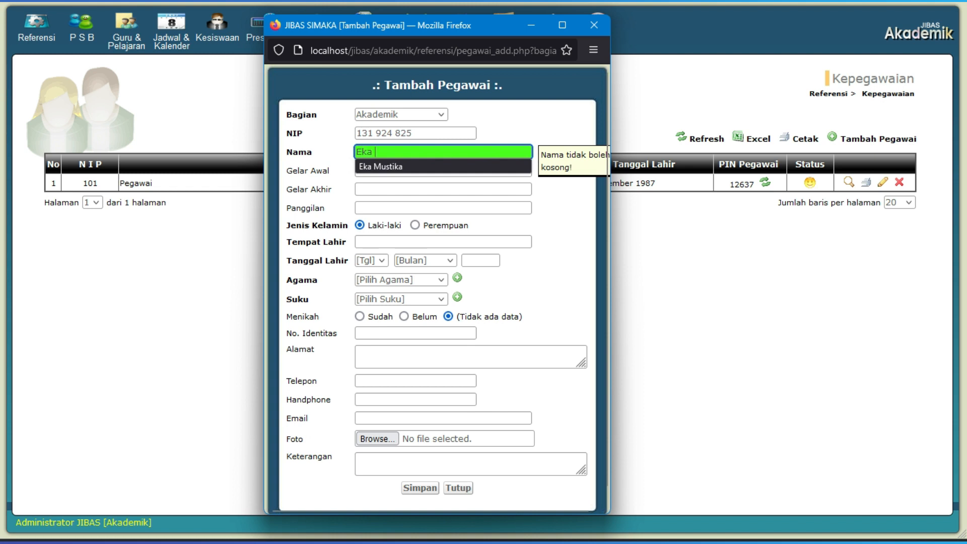
pyautogui.press('Down')
pyautogui.press('Return')
pyautogui.press('Return')
pyautogui.press('Return')
pyautogui.press('Return')
pyautogui.press('Return')
pyautogui.press('Return')
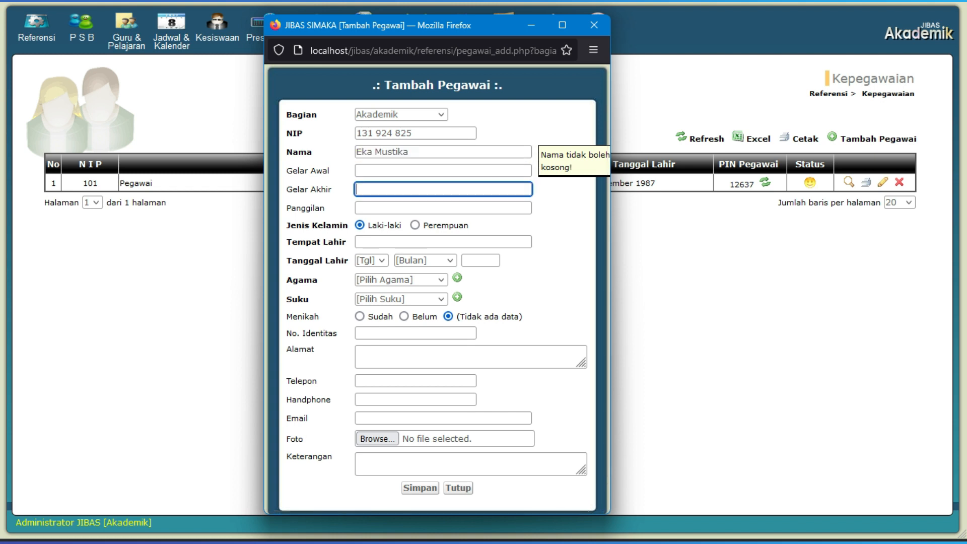
# - Leave the optional title and nickname fields blank, set the birthplace to Bandung and fill in the employee's date of birth
pyautogui.write('Bandung')
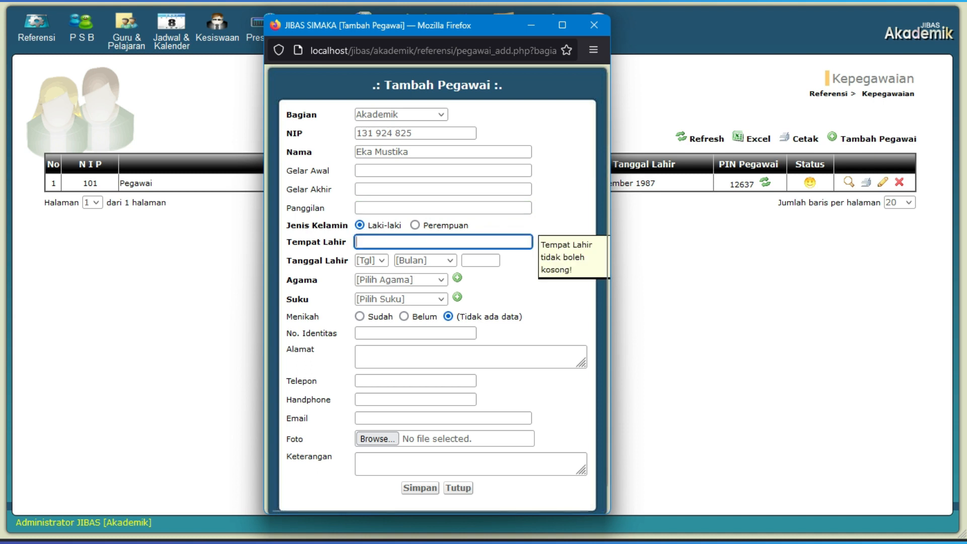
pyautogui.press('Return')
pyautogui.click(430, 260)
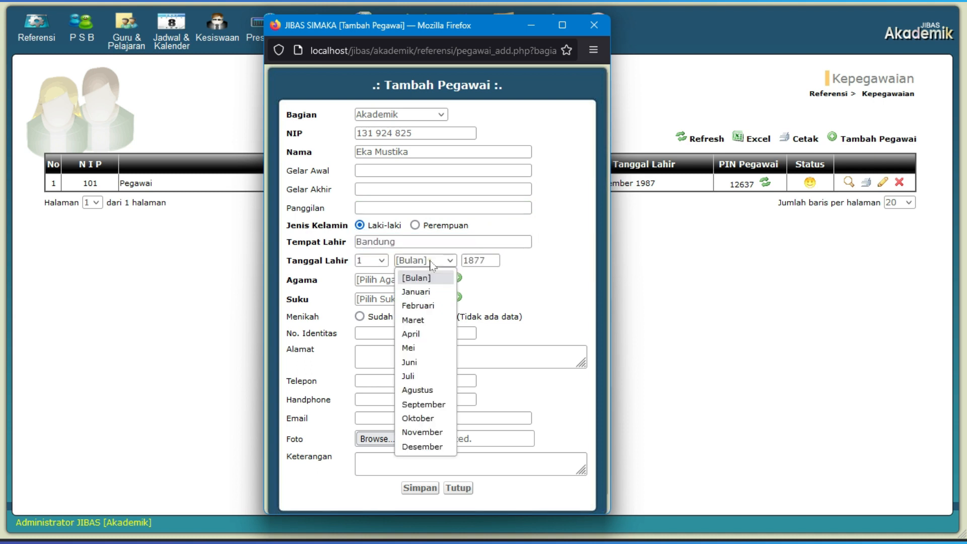
pyautogui.click(423, 290)
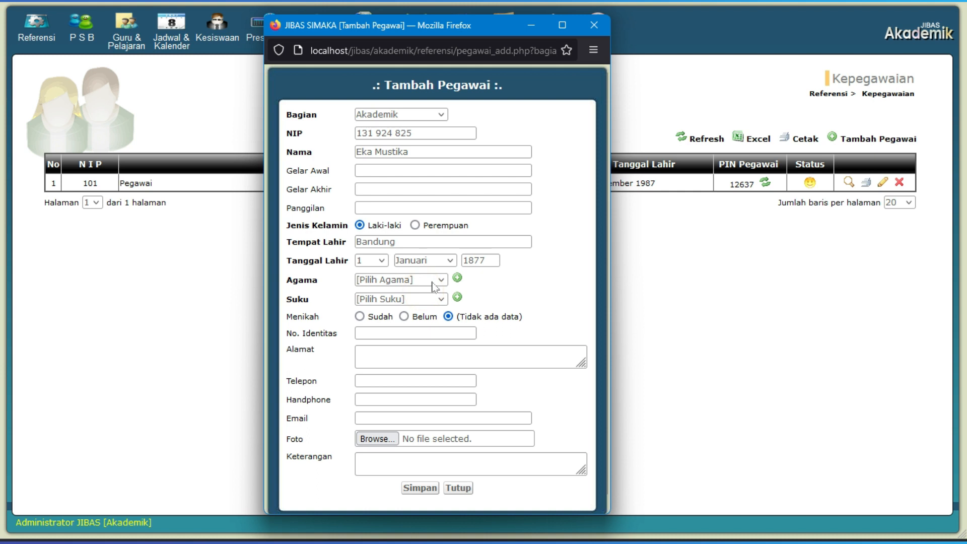
# - Set the employee's religion to Islam and ethnicity to Jawa, and save the record
pyautogui.click(429, 280)
pyautogui.click(417, 311)
pyautogui.click(434, 300)
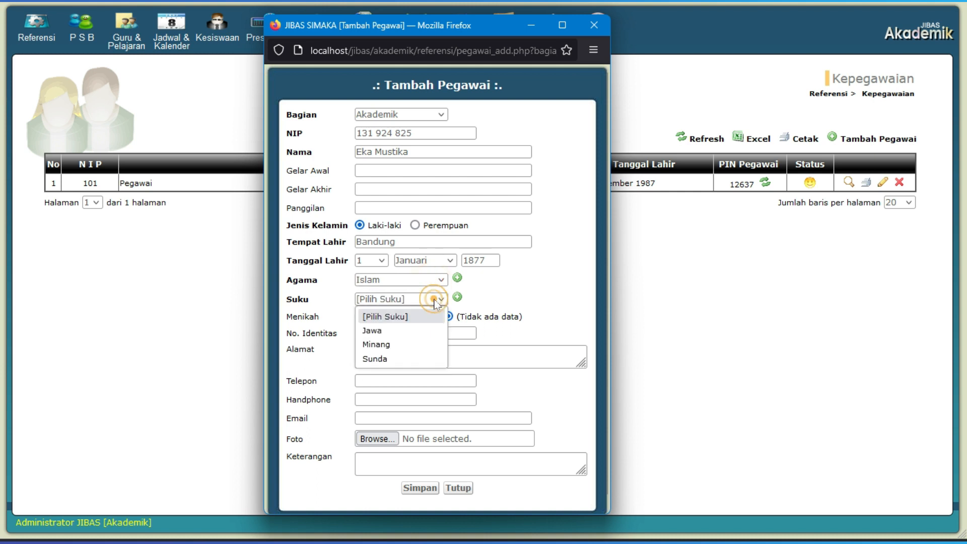
pyautogui.click(405, 332)
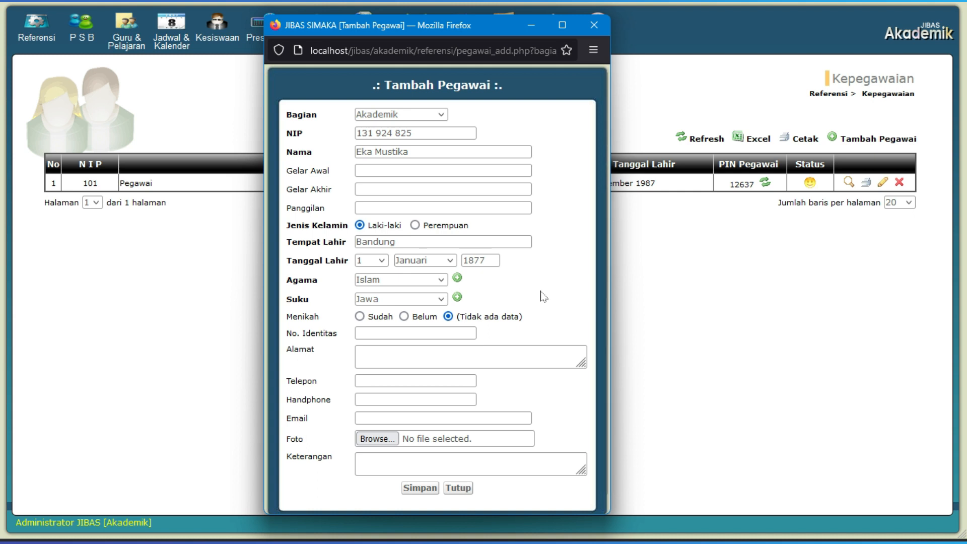
pyautogui.click(419, 488)
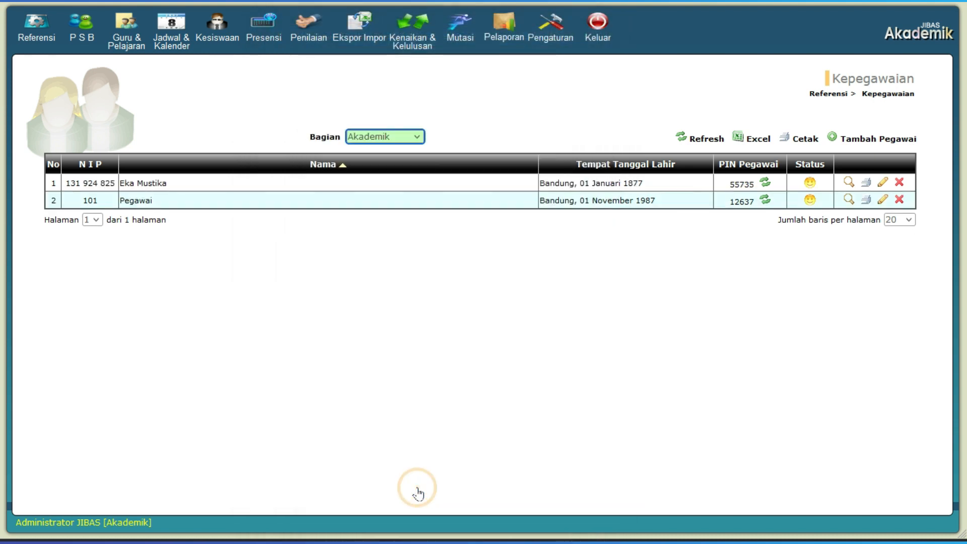
# - Open another blank form for adding a second employee
pyautogui.click(882, 146)
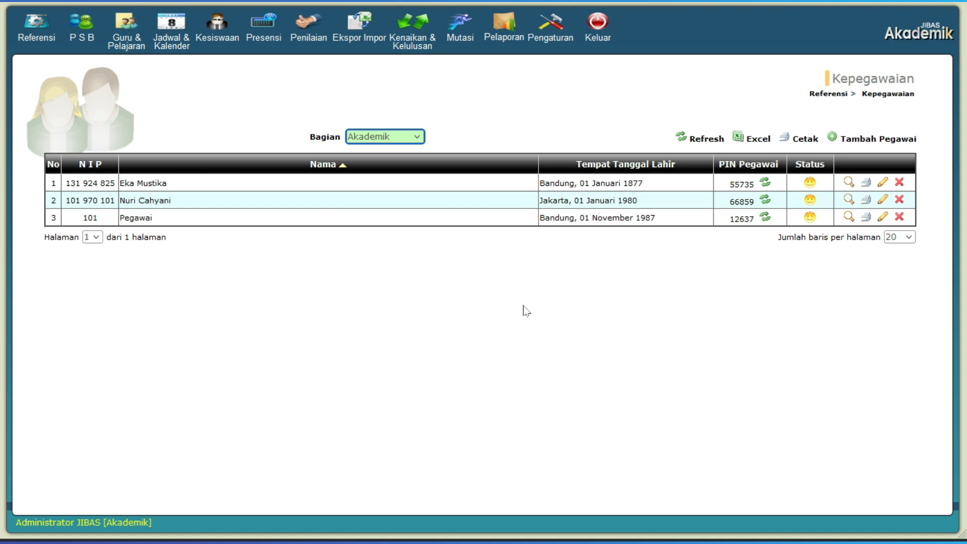
# - Start a new entry in the Daftar Pengguna user list and choose the first listed employee as its login
pyautogui.click(560, 28)
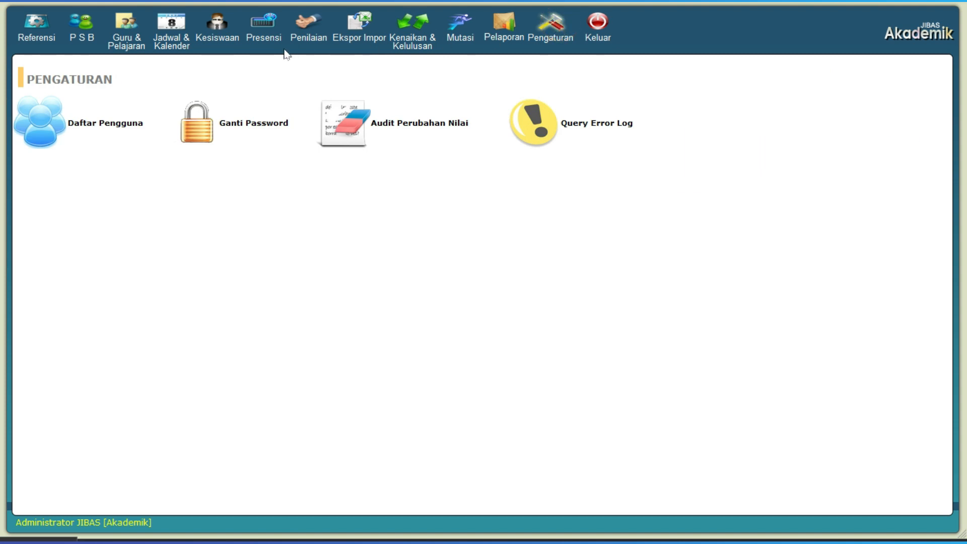
pyautogui.click(108, 127)
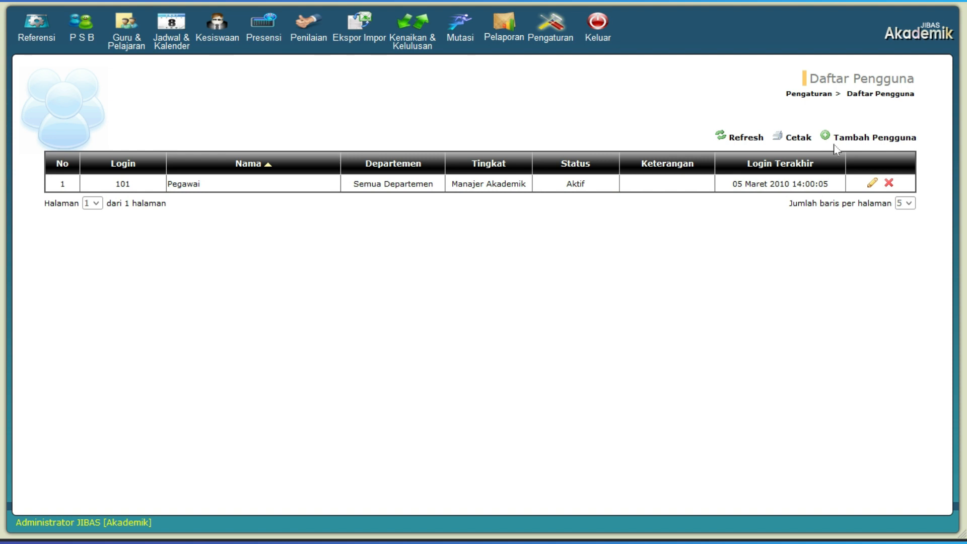
pyautogui.click(854, 146)
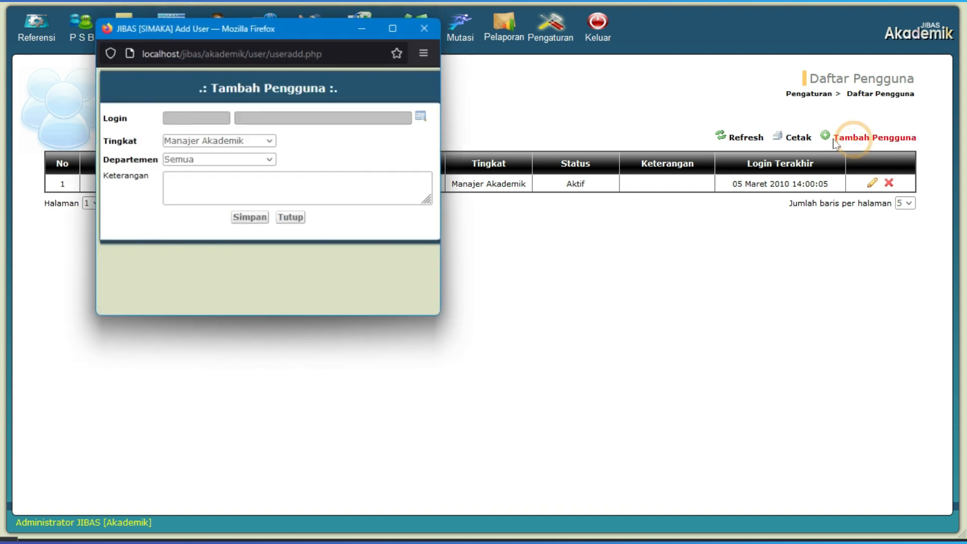
pyautogui.moveTo(314, 31); pyautogui.dragTo(443, 92)
pyautogui.click(541, 173)
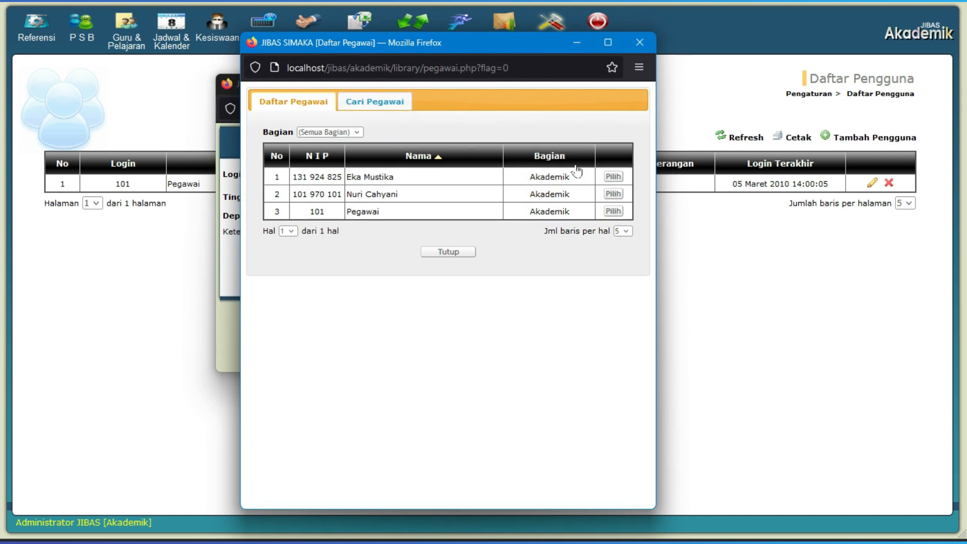
pyautogui.click(613, 177)
# - Enter and confirm the new user's password, and save the user as Manajer Akademik for department Semua
pyautogui.click(362, 192)
pyautogui.press('BackSpace')
pyautogui.press('BackSpace')
pyautogui.press('BackSpace')
pyautogui.press('BackSpace')
pyautogui.press('BackSpace')
pyautogui.press('BackSpace')
pyautogui.press('BackSpace')
pyautogui.press('BackSpace')
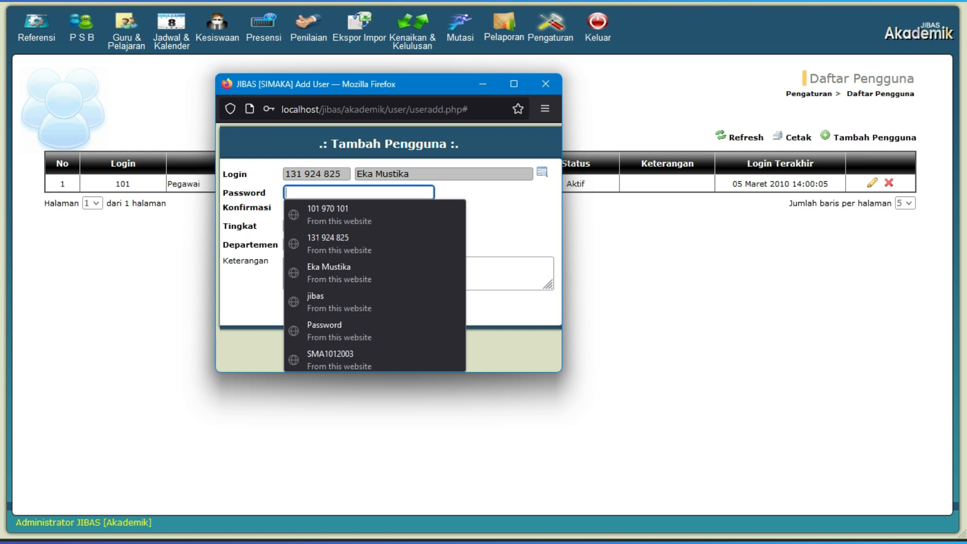
pyautogui.write('********')
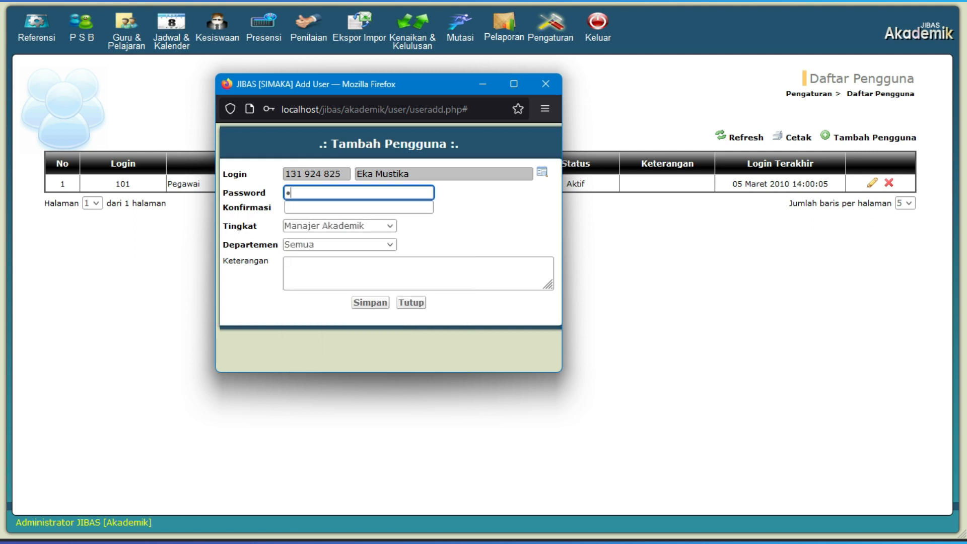
pyautogui.press('Tab')
pyautogui.write('********')
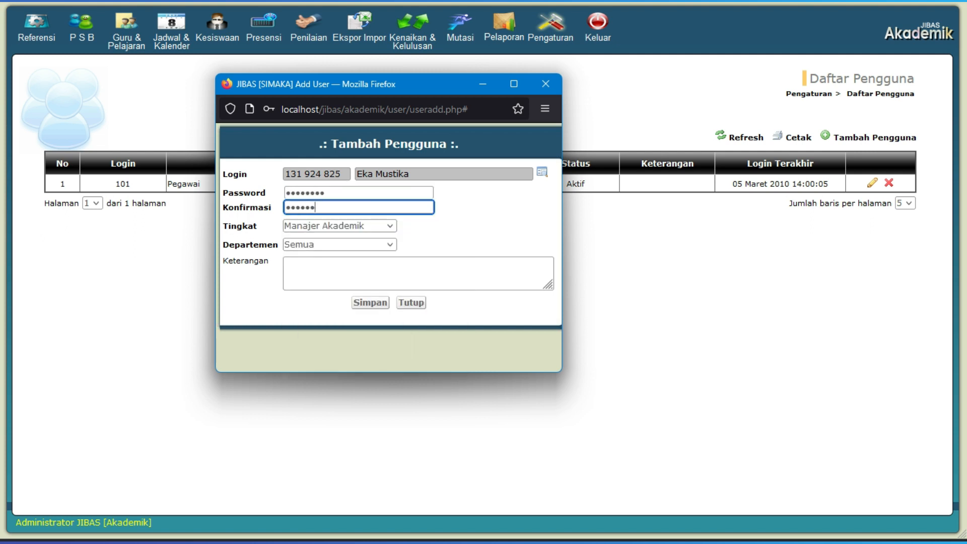
pyautogui.press('Tab')
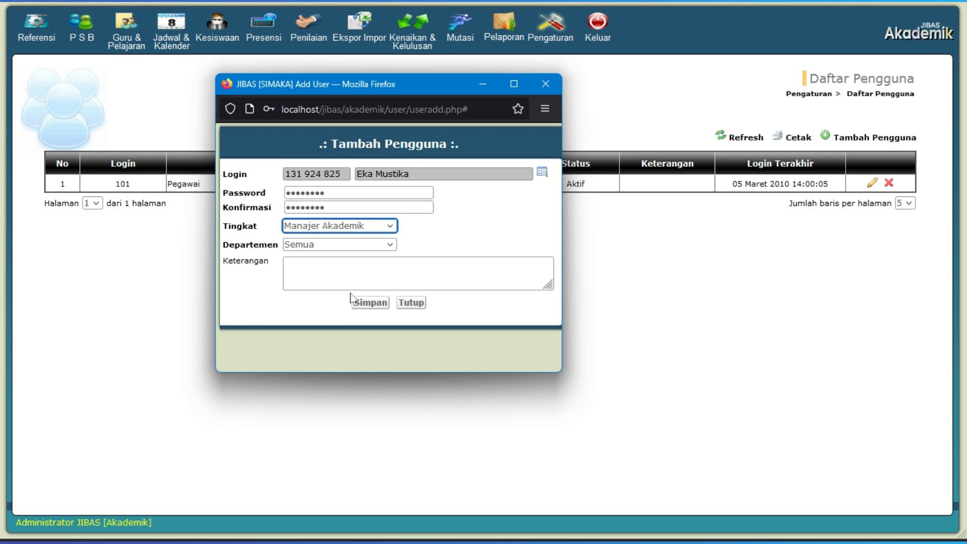
pyautogui.click(361, 247)
pyautogui.click(374, 303)
# - Start another user entry and choose the second listed employee as its login
pyautogui.click(864, 137)
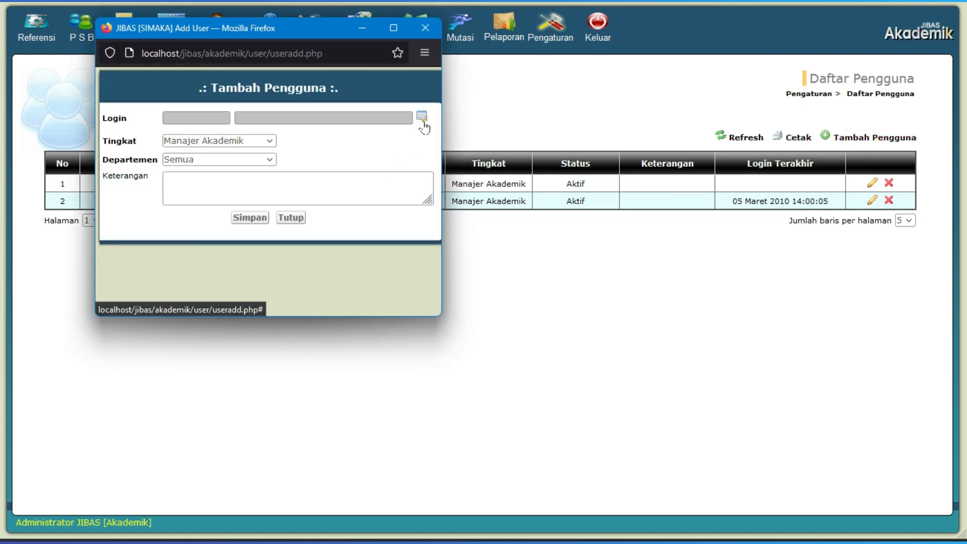
pyautogui.click(421, 117)
pyautogui.click(471, 198)
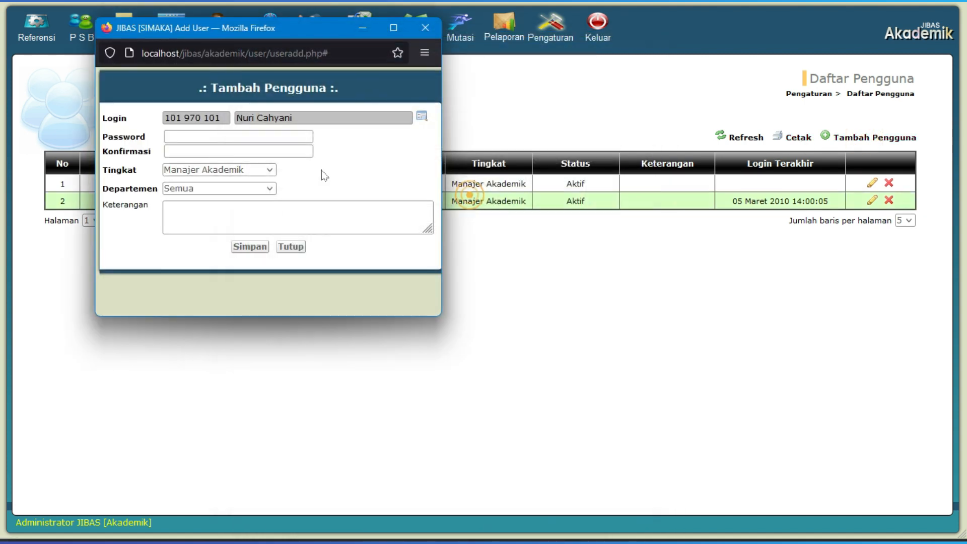
# - Enter and confirm the second user's password, set the level to Staf Akademik with department SMA, and save the user
pyautogui.click(293, 139)
pyautogui.write('jibas')
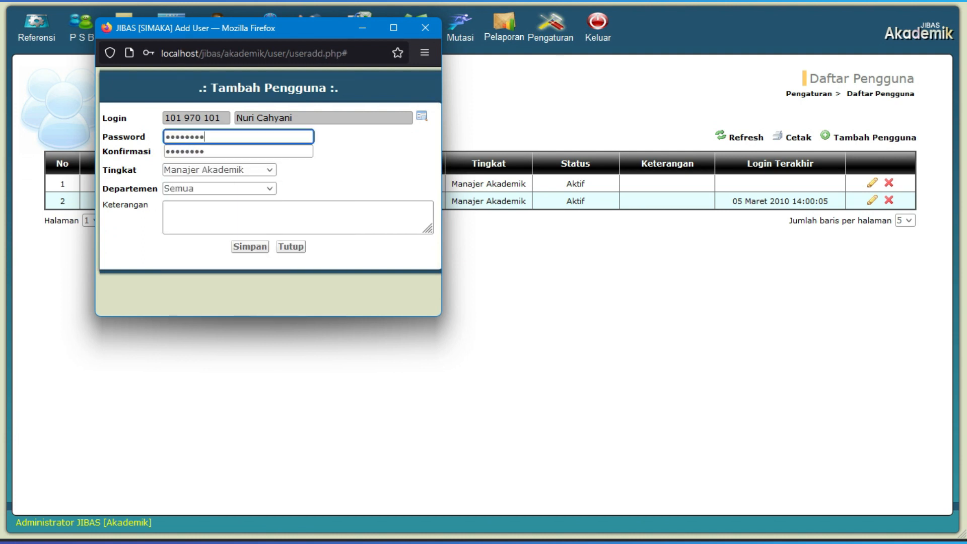
pyautogui.click(235, 170)
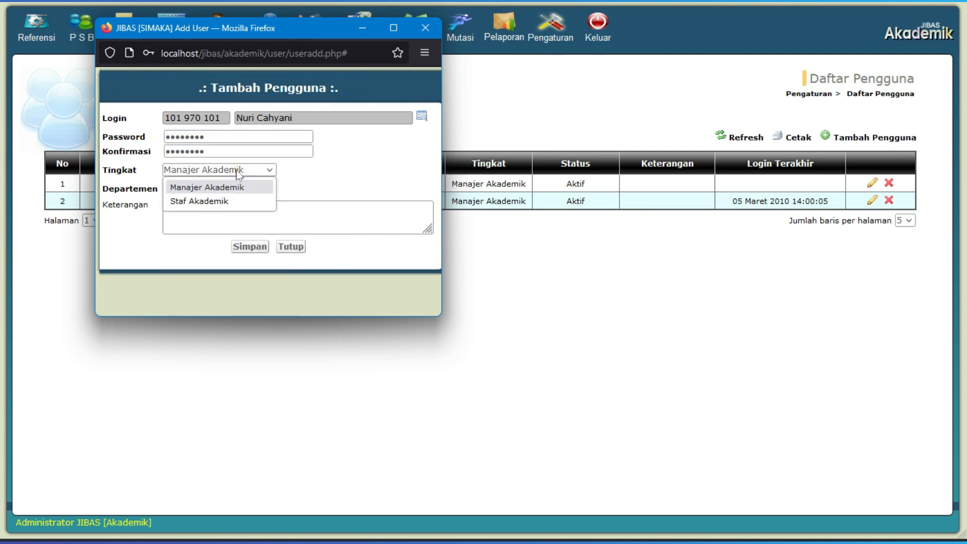
pyautogui.click(222, 200)
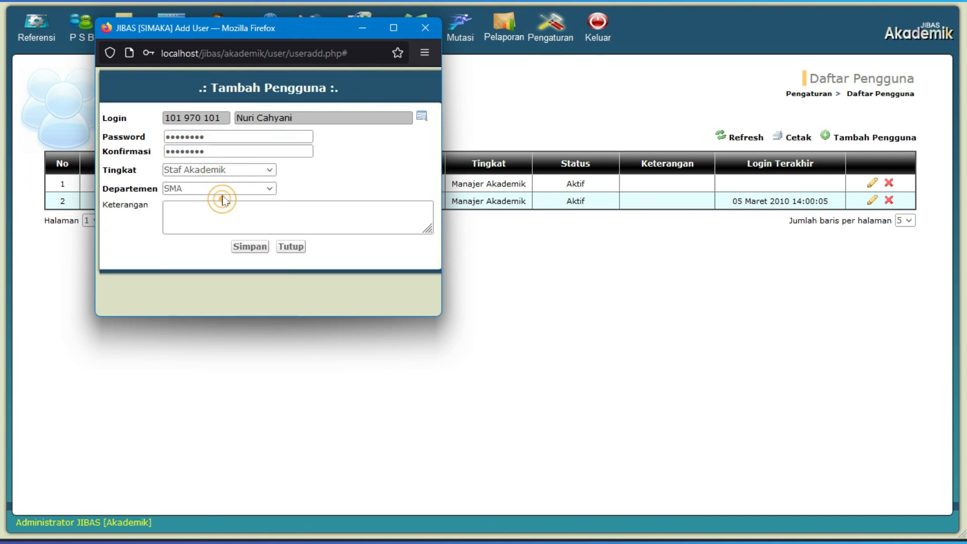
pyautogui.click(250, 246)
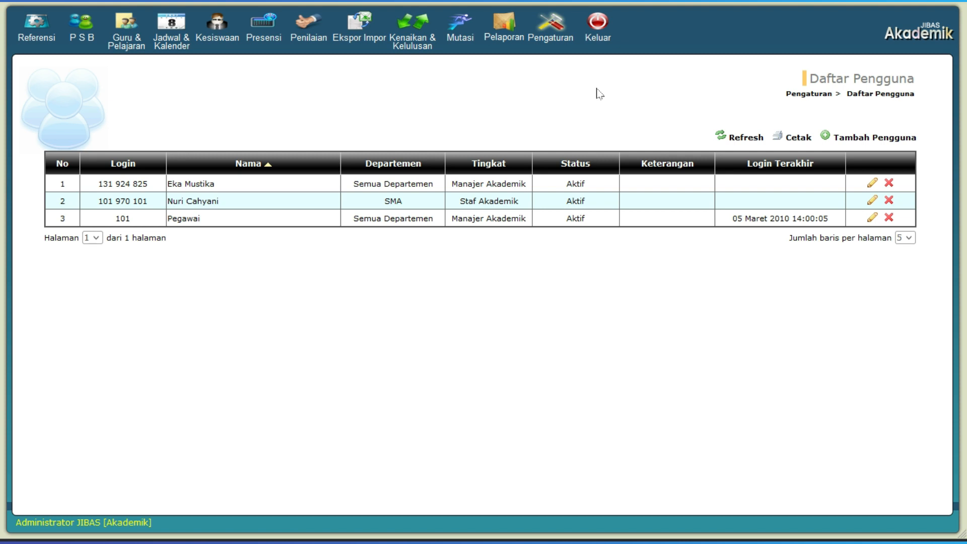
pyautogui.click(251, 183)
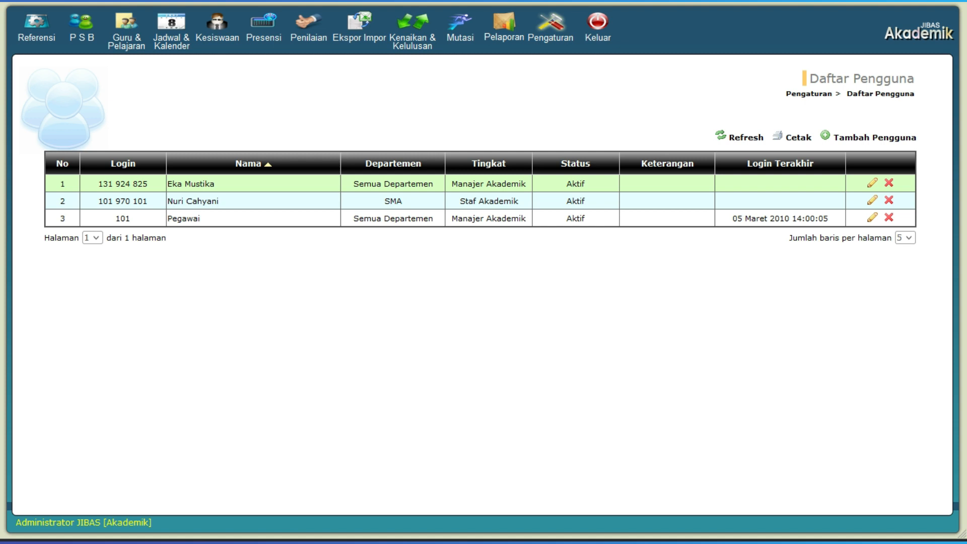
pyautogui.click(321, 196)
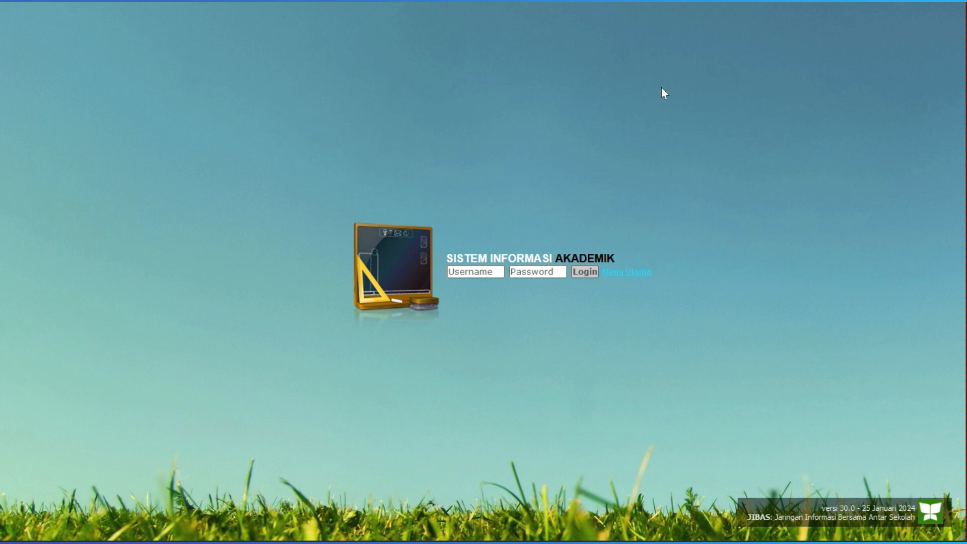
# - Log in to Sistem Informasi Akademik as the new manager user, entering the saved username and the account password
pyautogui.click(492, 271)
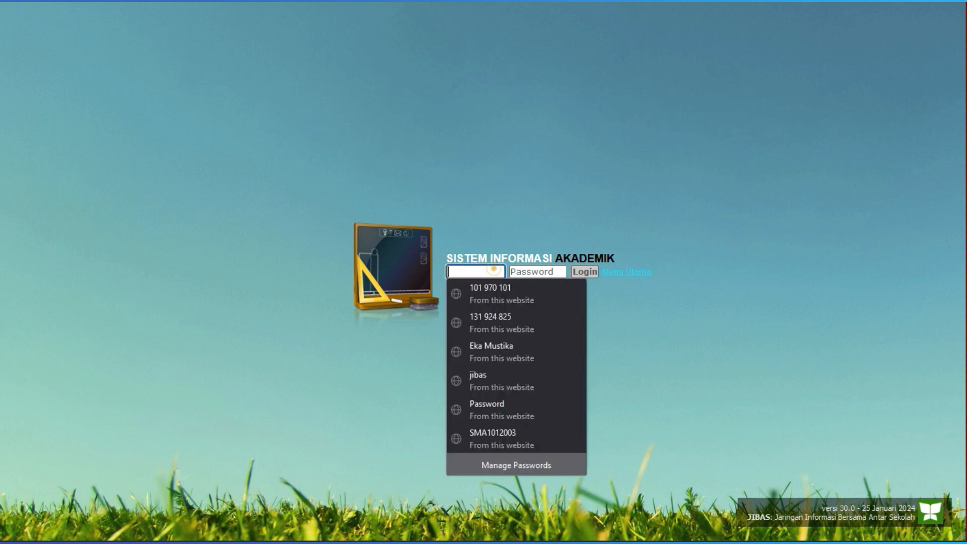
pyautogui.click(517, 316)
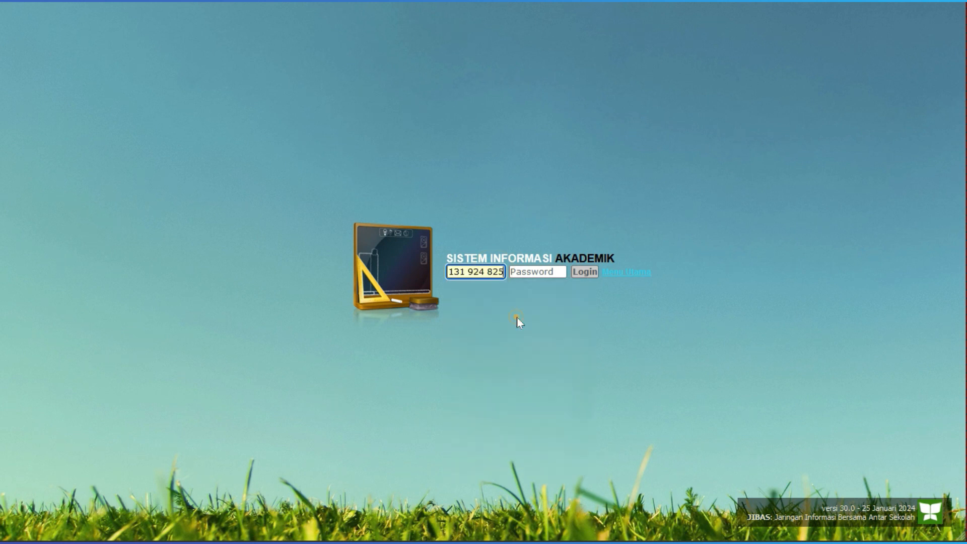
pyautogui.click(549, 271)
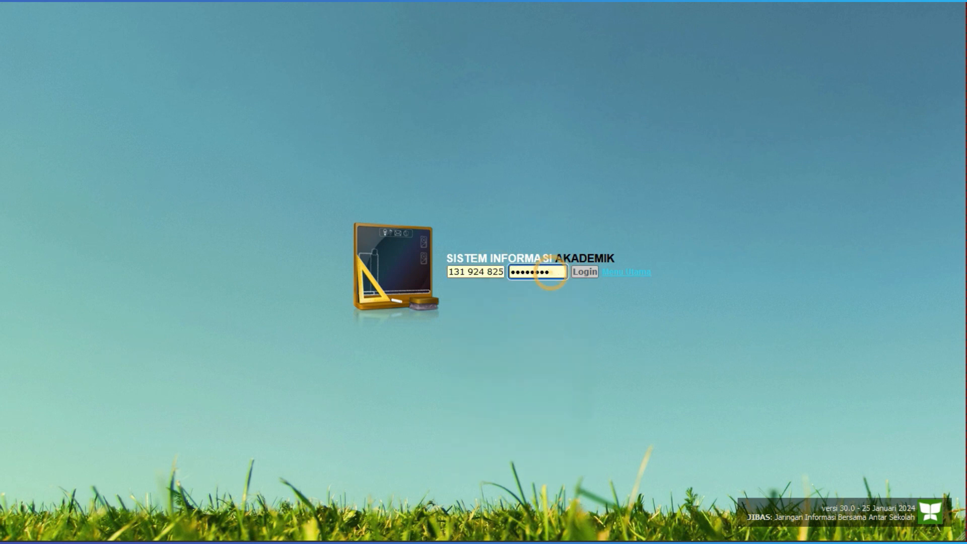
pyautogui.click(585, 273)
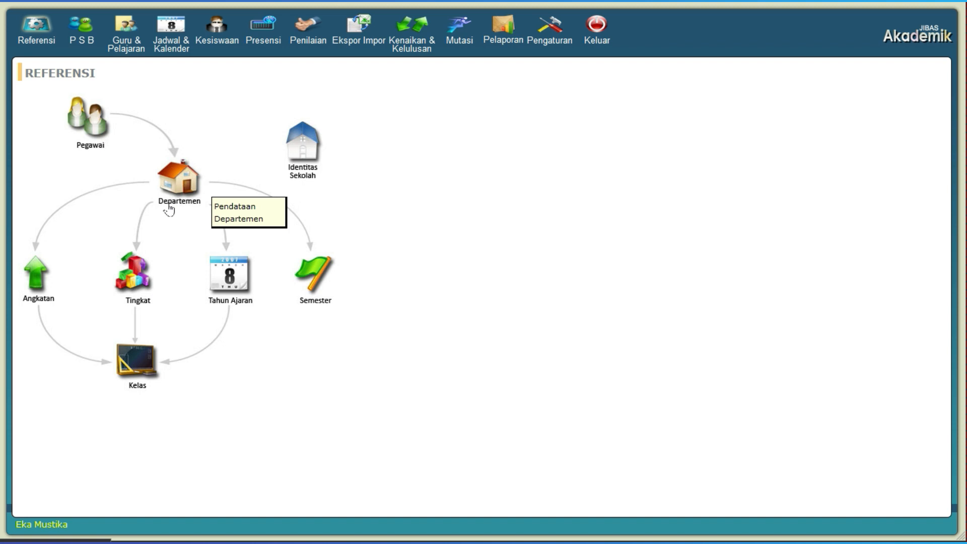
pyautogui.click(46, 304)
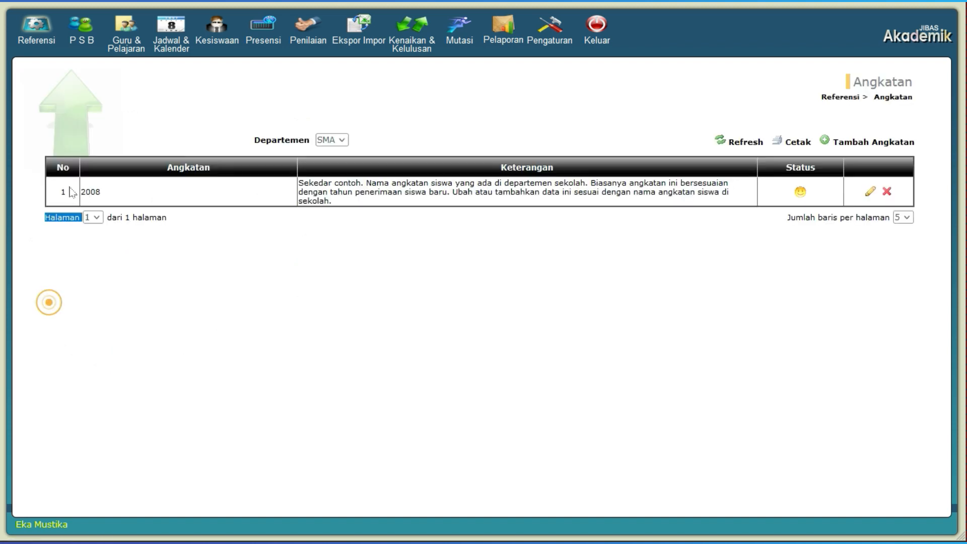
pyautogui.click(33, 40)
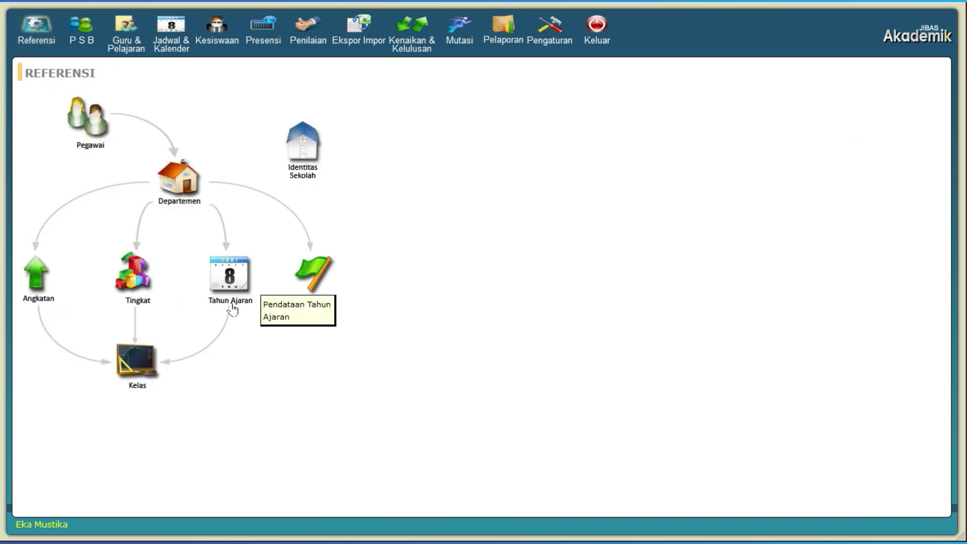
pyautogui.click(152, 387)
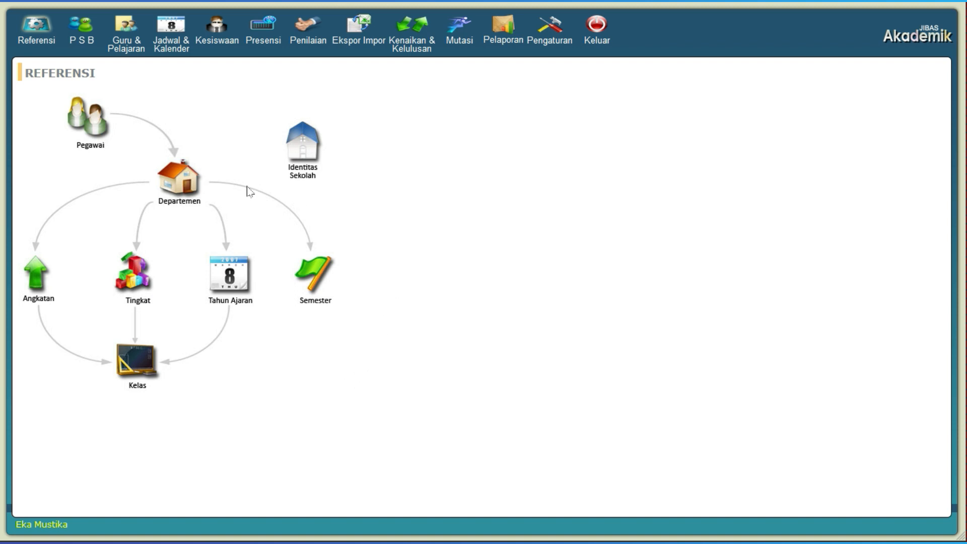
# - Add and save a department named SMP under Departemen, with the first listed employee as Kepala Sekolah and Urutan 2
pyautogui.click(190, 189)
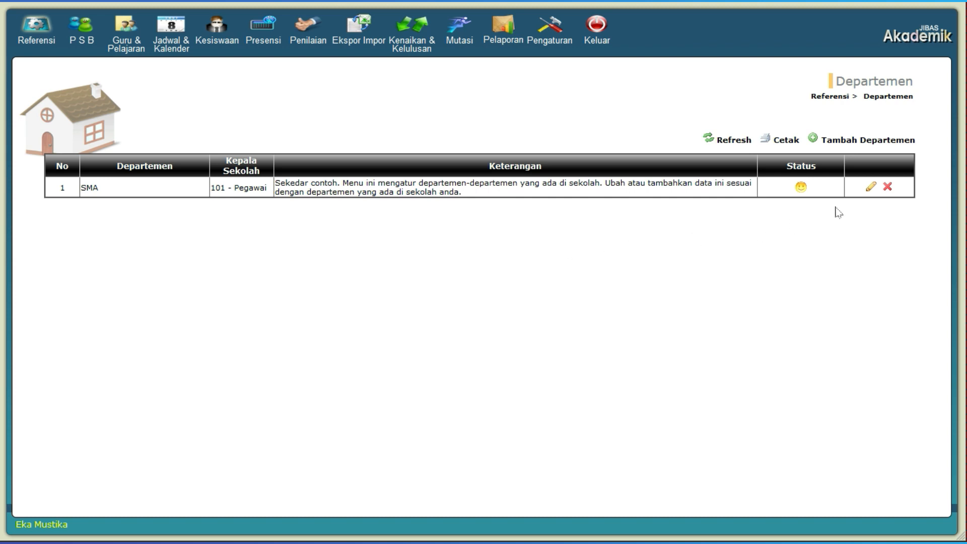
pyautogui.click(875, 146)
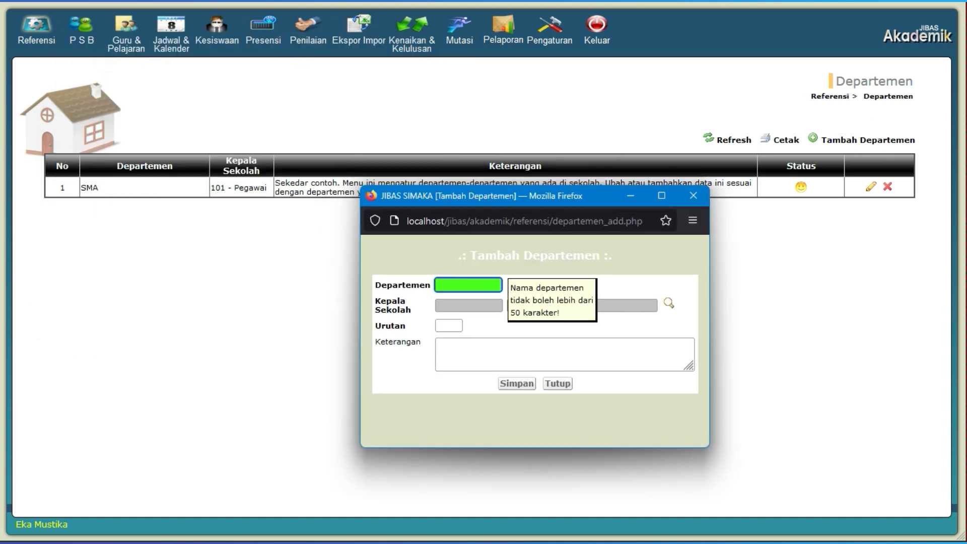
pyautogui.click(462, 285)
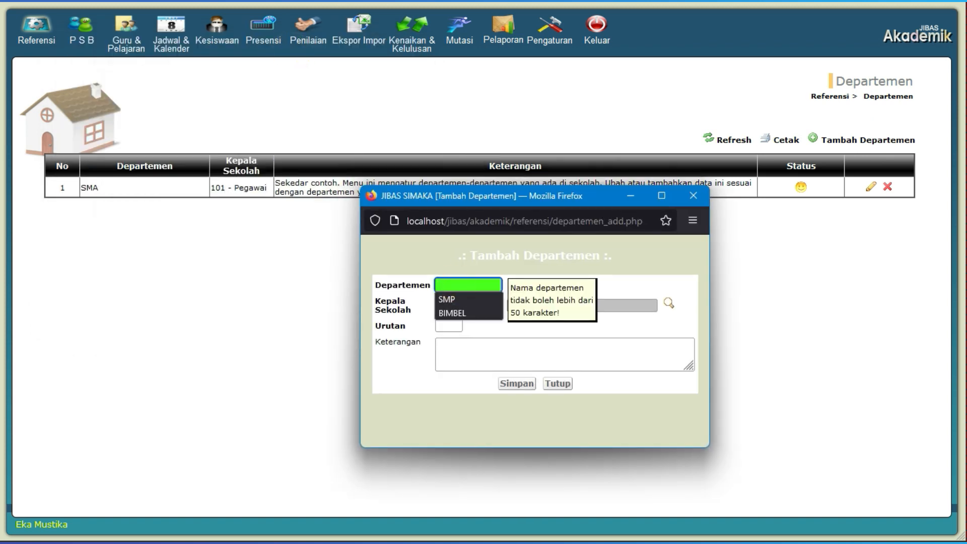
pyautogui.write('SMP')
pyautogui.click(604, 306)
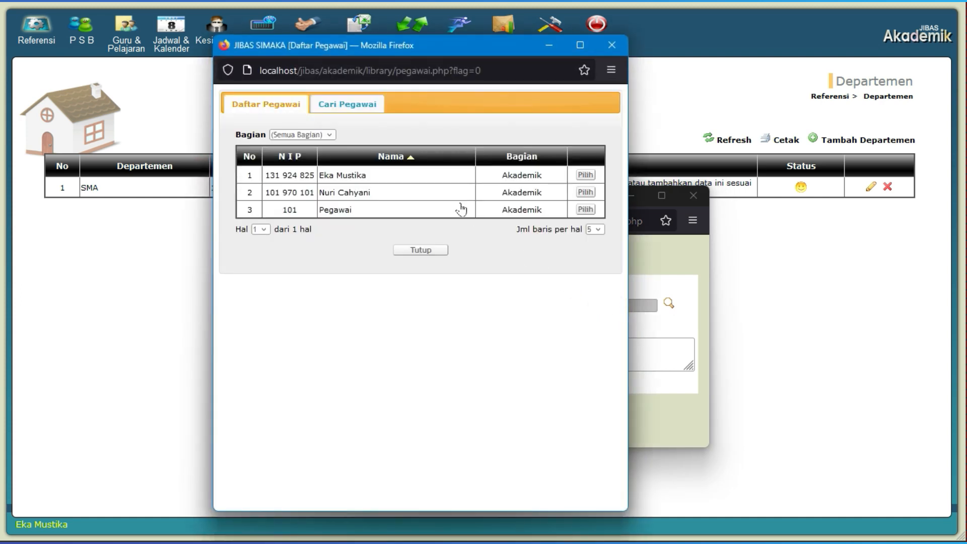
pyautogui.click(440, 175)
pyautogui.click(448, 329)
pyautogui.write('2')
pyautogui.click(517, 381)
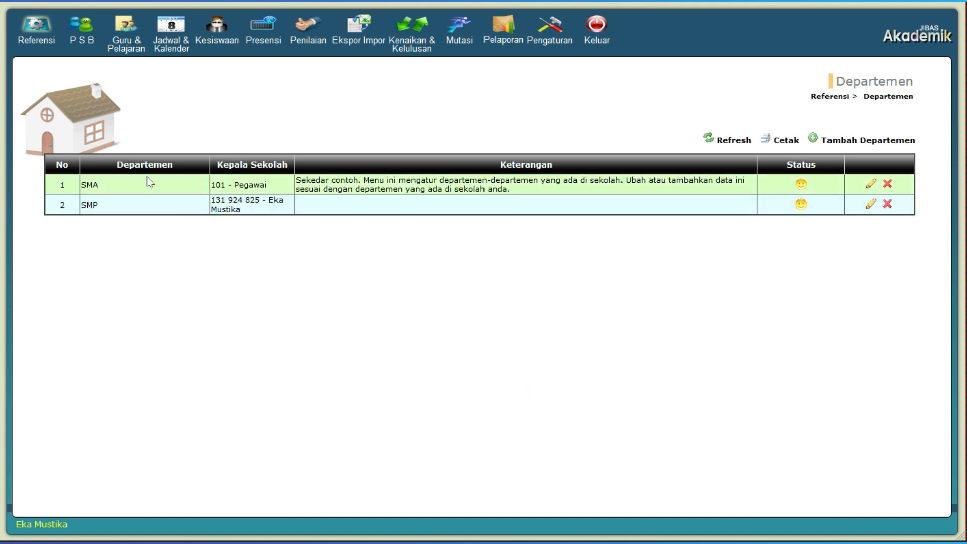
pyautogui.click(122, 204)
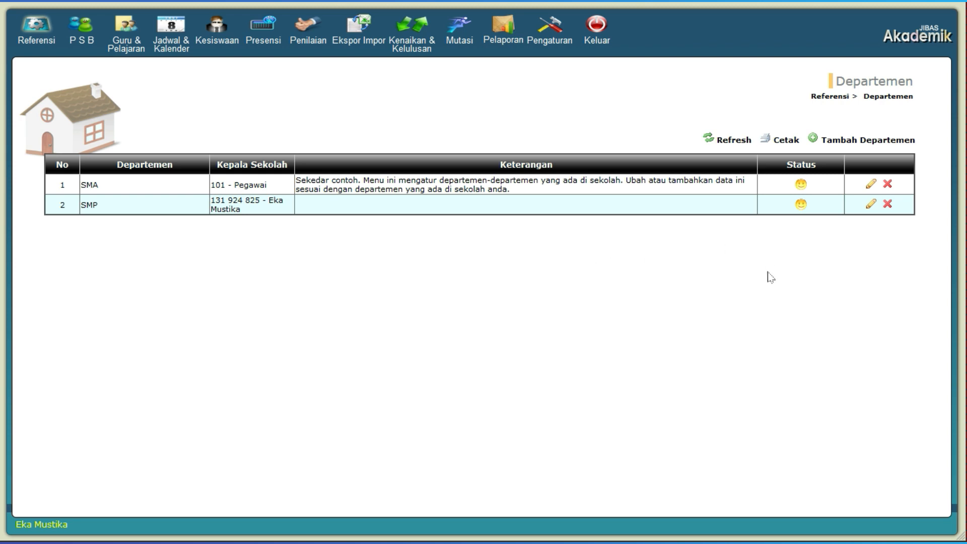
# - Add and save a department named BIMBEL, with the second listed employee as Kepala Sekolah and Urutan 3
pyautogui.click(882, 141)
pyautogui.moveTo(295, 52); pyautogui.dragTo(559, 161)
pyautogui.click(437, 246)
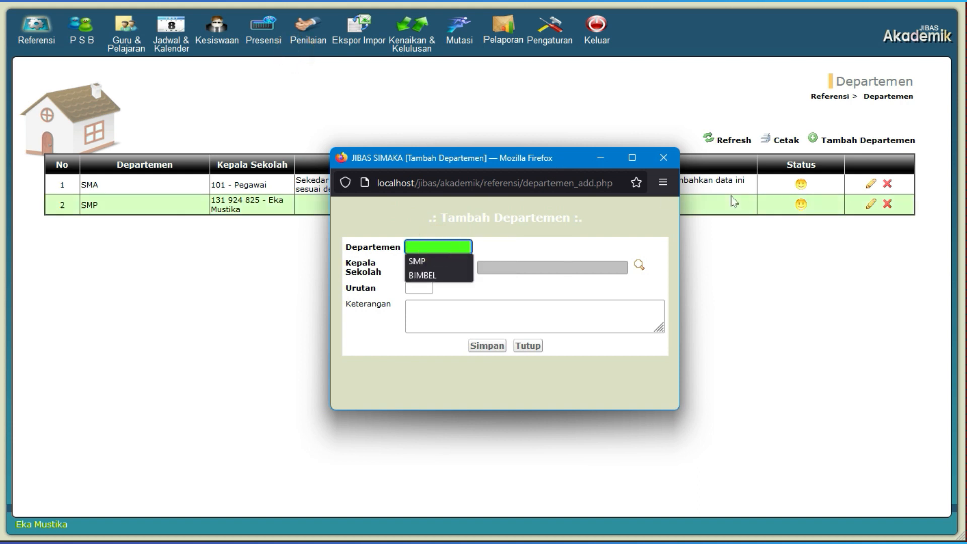
pyautogui.write('BIMB')
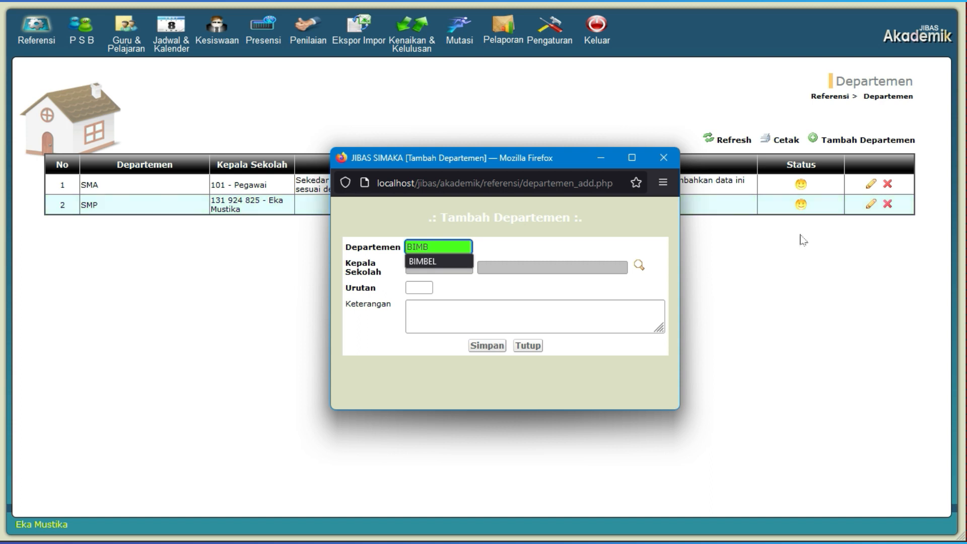
pyautogui.click(450, 261)
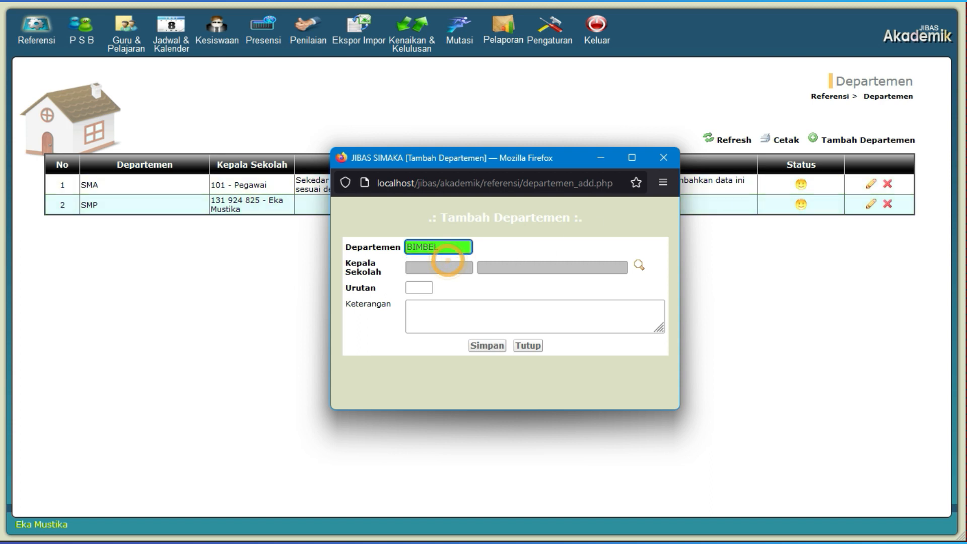
pyautogui.click(513, 267)
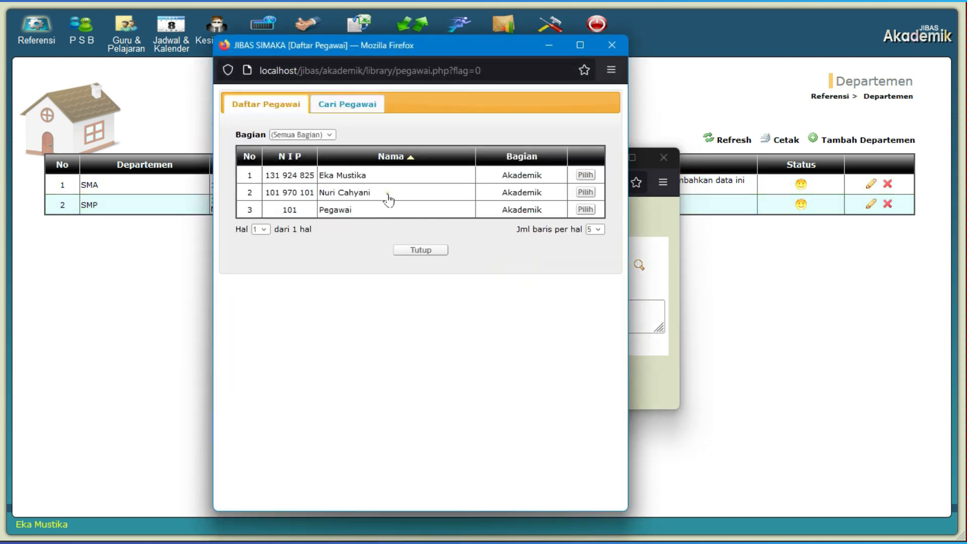
pyautogui.click(387, 193)
pyautogui.click(418, 287)
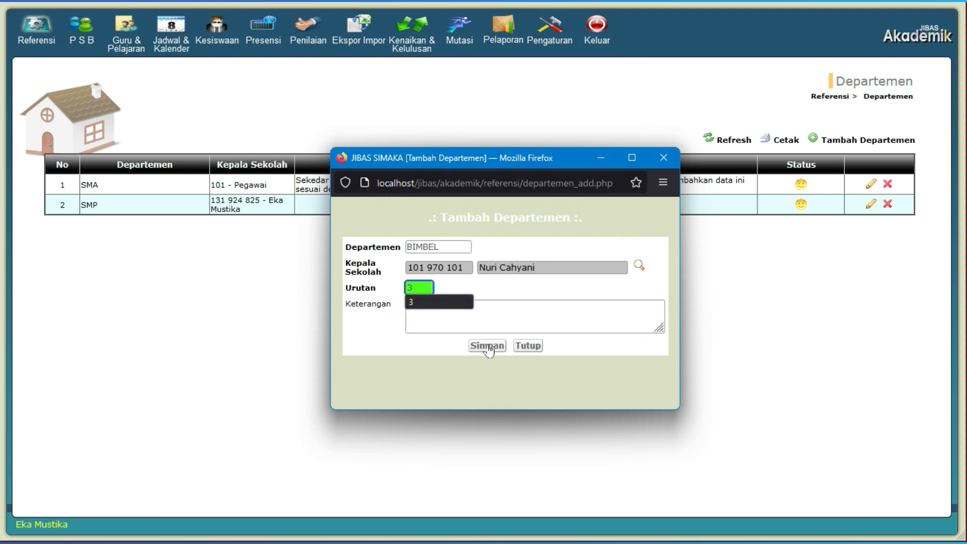
pyautogui.click(476, 348)
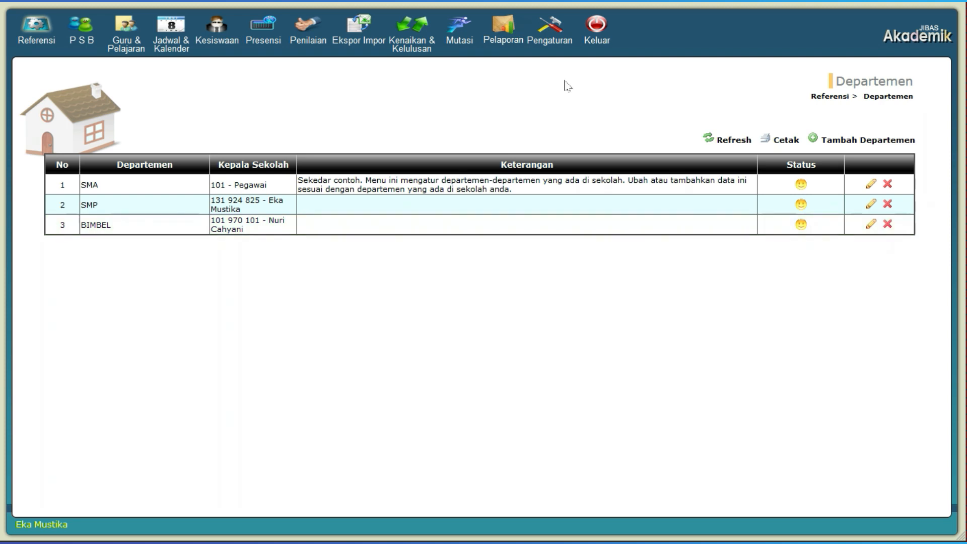
# - Add and save Angkatan 2024 for department SMA in the Angkatan reference data
pyautogui.click(828, 96)
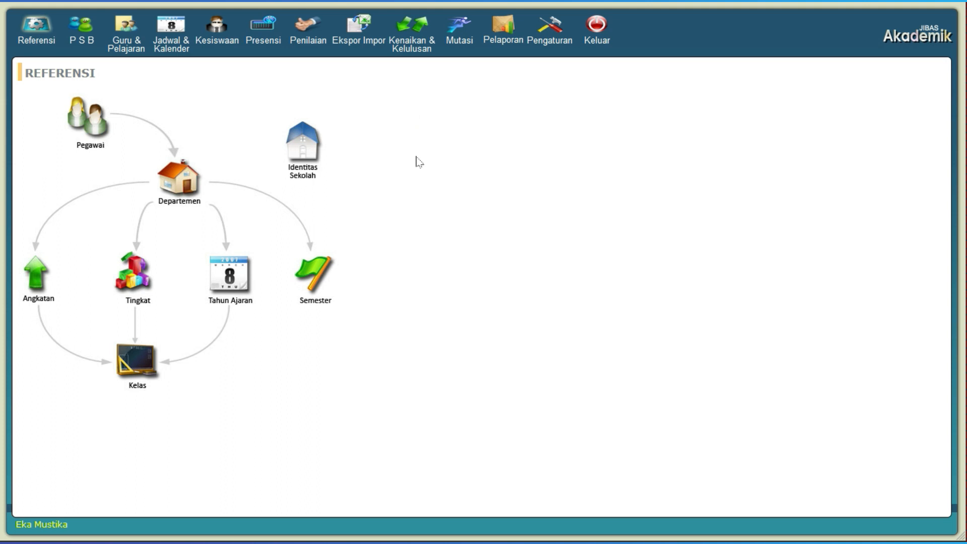
pyautogui.click(43, 276)
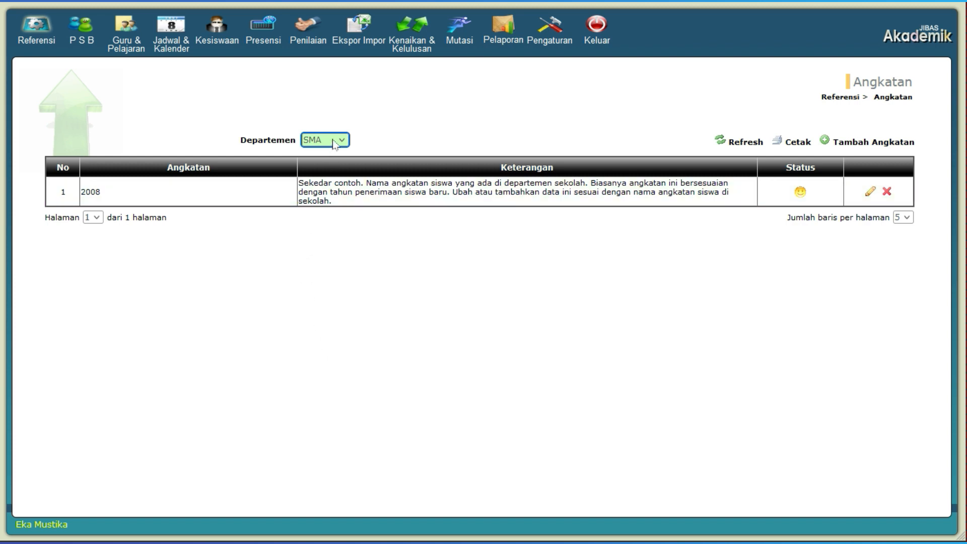
pyautogui.click(854, 143)
pyautogui.click(349, 219)
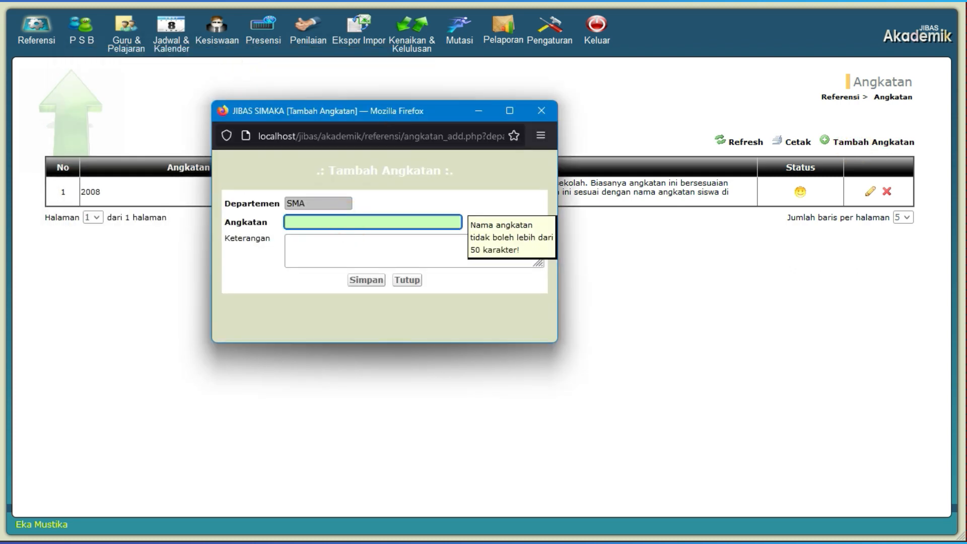
pyautogui.write('2024')
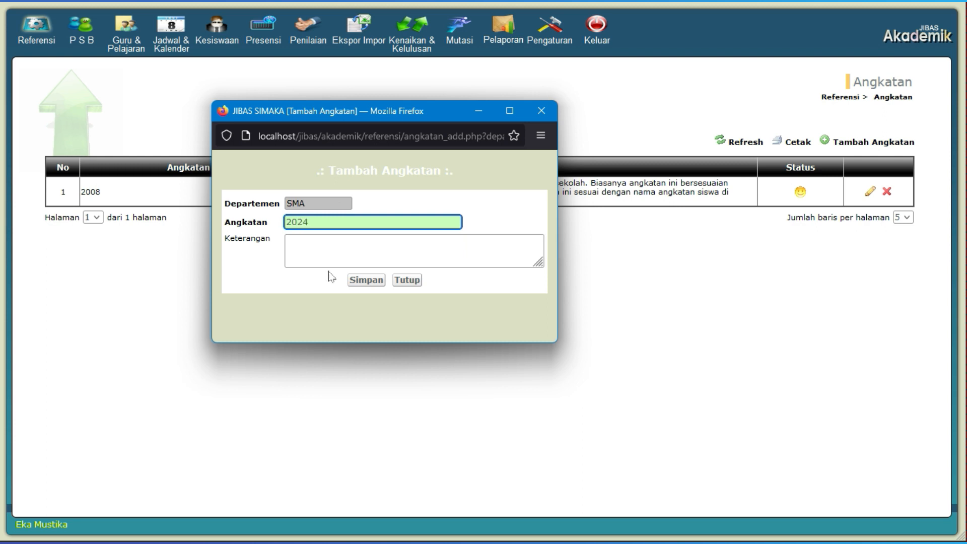
pyautogui.click(370, 280)
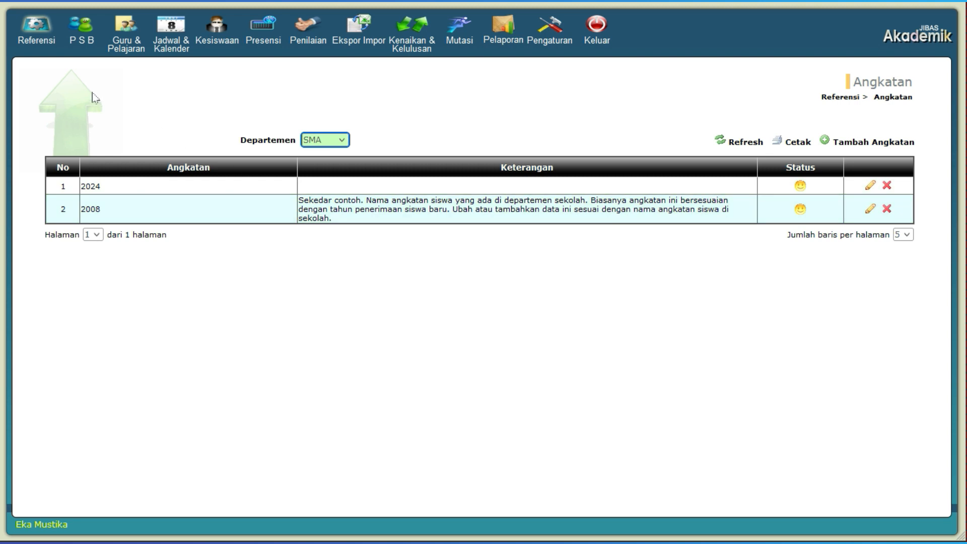
# - Switch the Tingkat reference data to department SMP, and add and save Tingkat 7 with Urutan 1
pyautogui.click(839, 100)
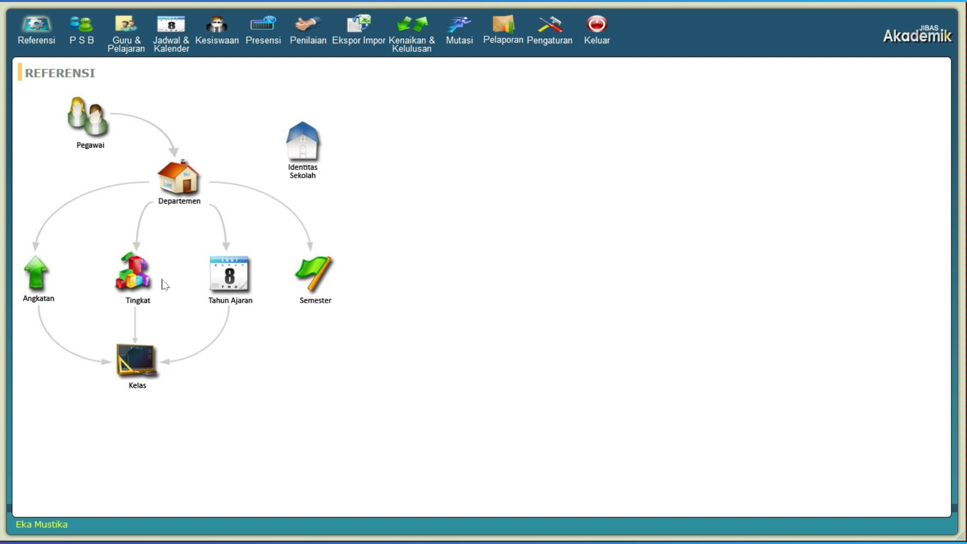
pyautogui.click(142, 283)
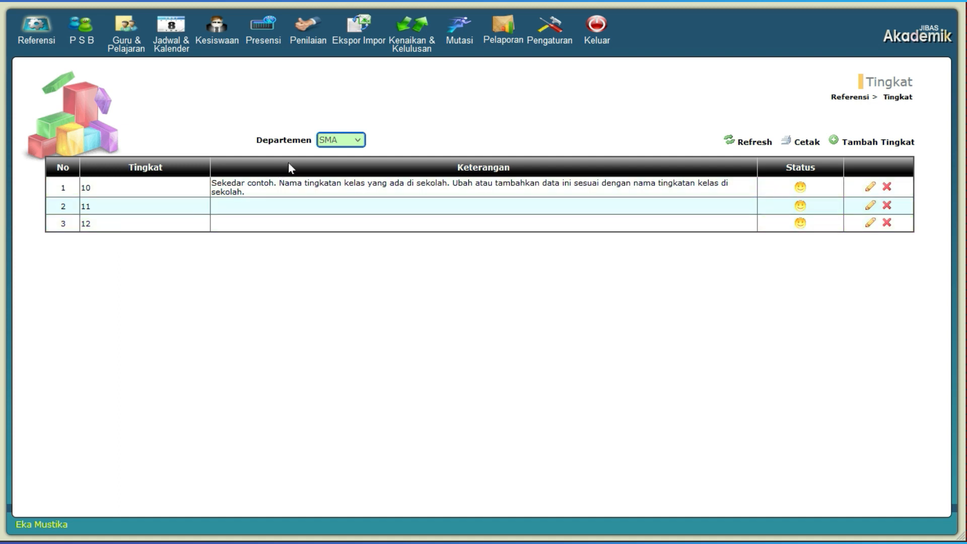
pyautogui.click(342, 141)
pyautogui.click(344, 171)
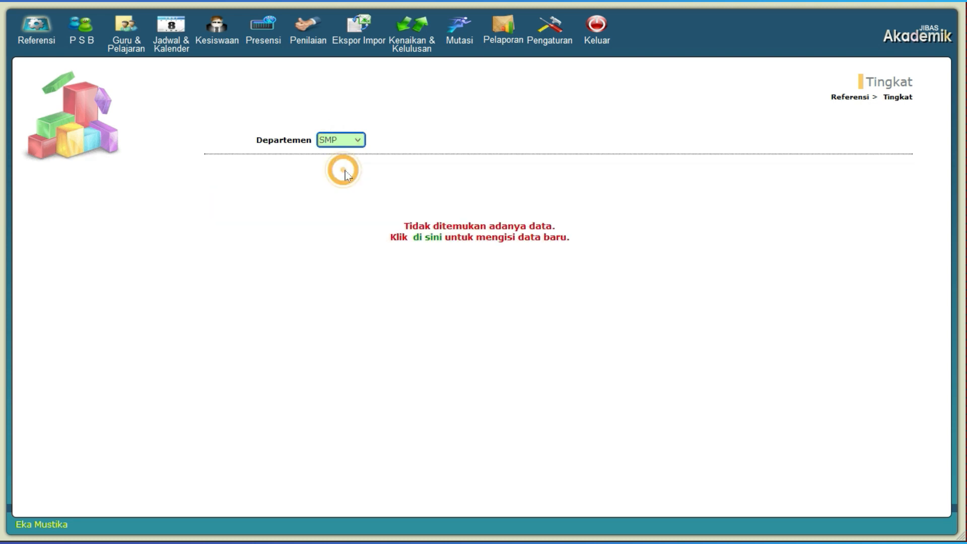
pyautogui.click(430, 238)
pyautogui.moveTo(255, 58); pyautogui.dragTo(409, 111)
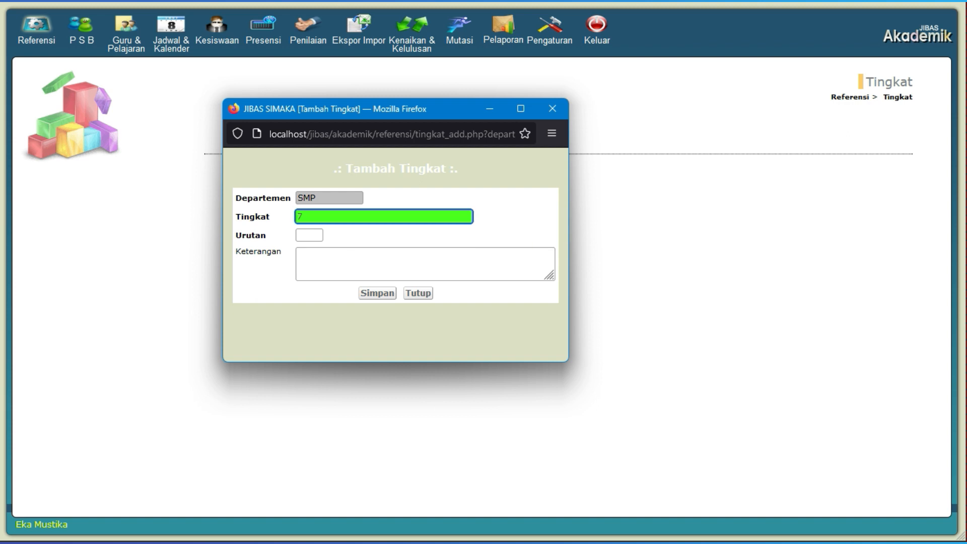
pyautogui.press('Tab')
pyautogui.write('1')
pyautogui.click(381, 293)
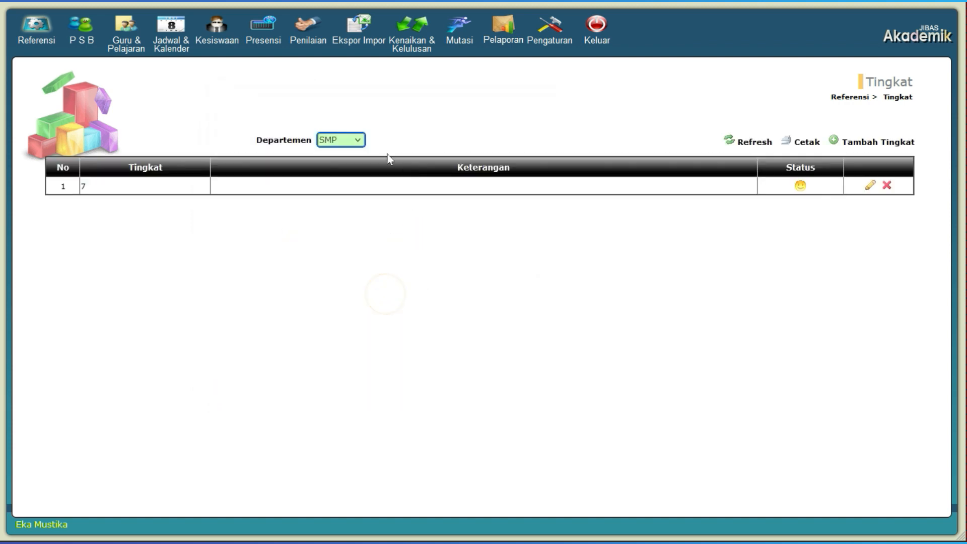
# - Add and save Tingkat 8 with Urutan 2 for department SMP
pyautogui.click(864, 142)
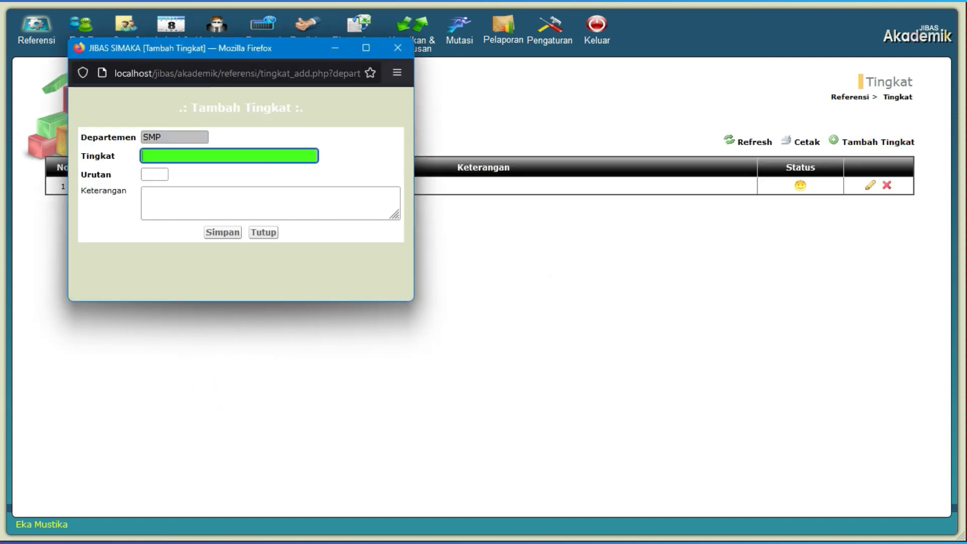
pyautogui.moveTo(202, 48); pyautogui.dragTo(325, 102)
pyautogui.click(316, 209)
pyautogui.write('8')
pyautogui.press('Tab')
pyautogui.click(279, 227)
pyautogui.write('2')
pyautogui.click(347, 288)
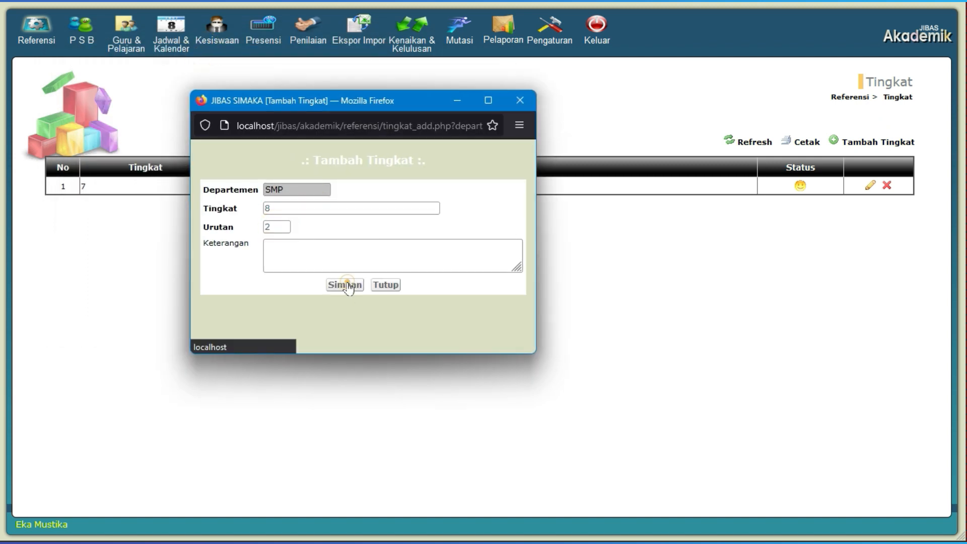
# - Add and save Tingkat 9 with Urutan 3 for department SMP, and return to the Referensi overview
pyautogui.click(870, 143)
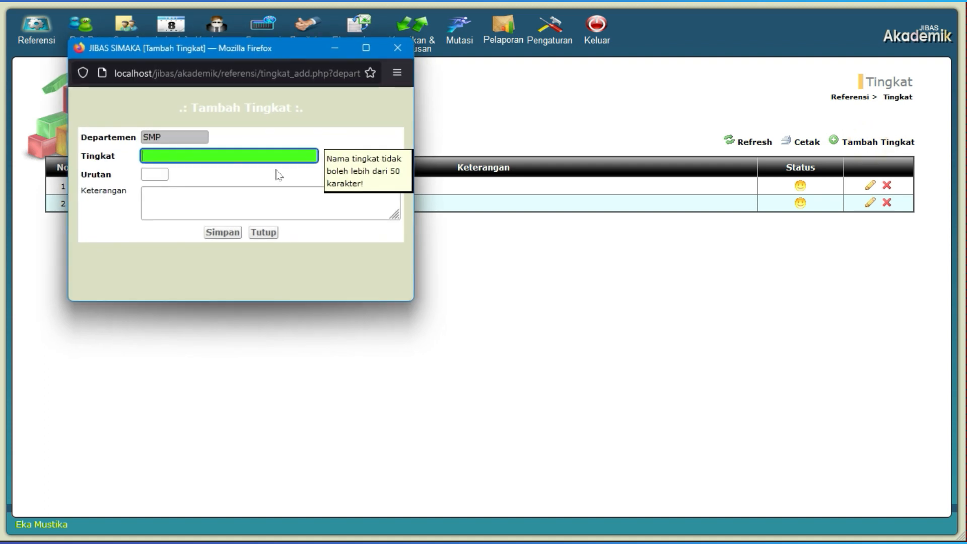
pyautogui.click(238, 154)
pyautogui.write('9')
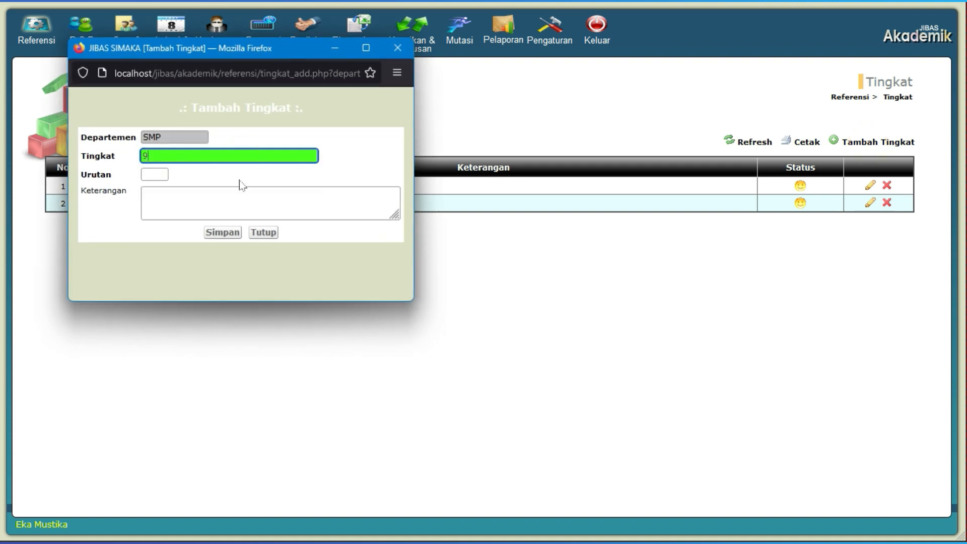
pyautogui.click(156, 174)
pyautogui.write('3')
pyautogui.click(220, 232)
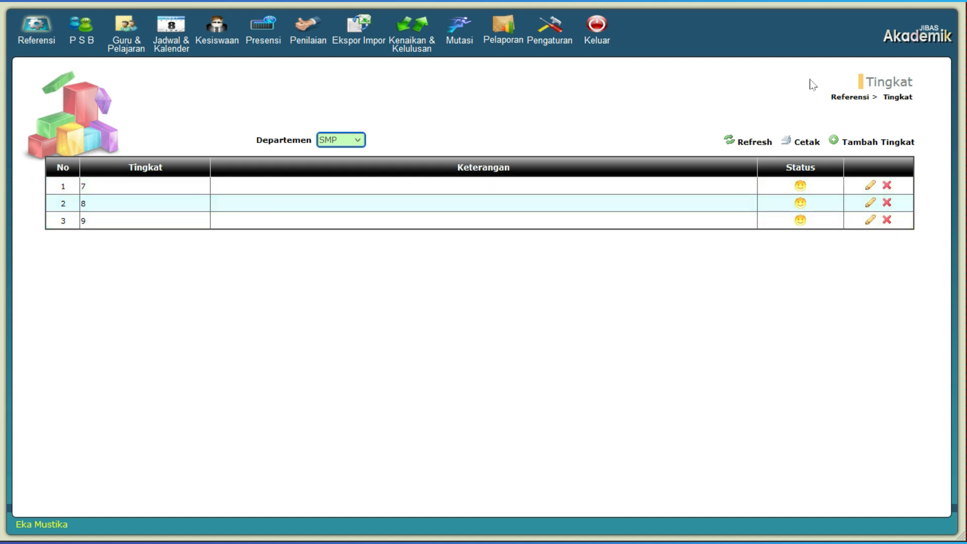
pyautogui.click(853, 102)
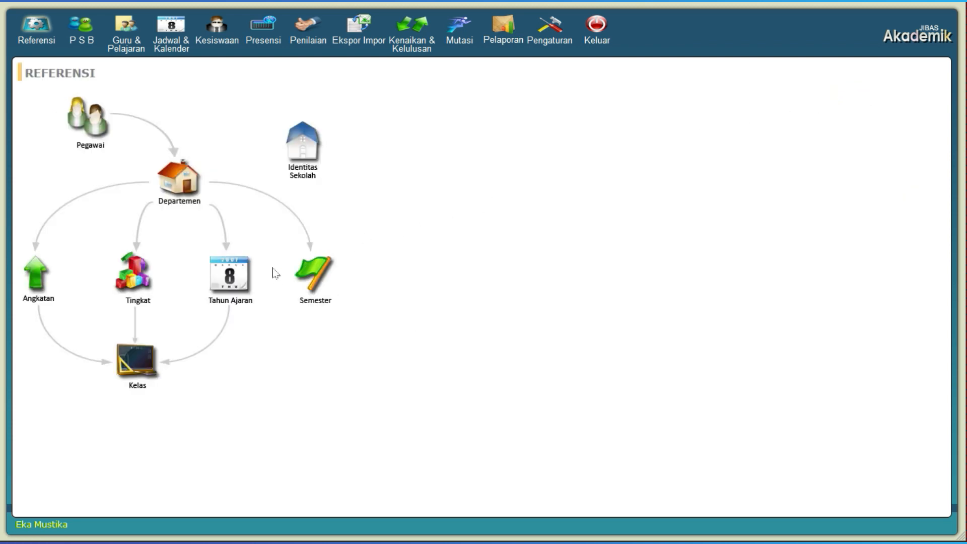
# - Start a new Tahun Ajaran entry for department SMA and name it 2023/2024
pyautogui.click(243, 283)
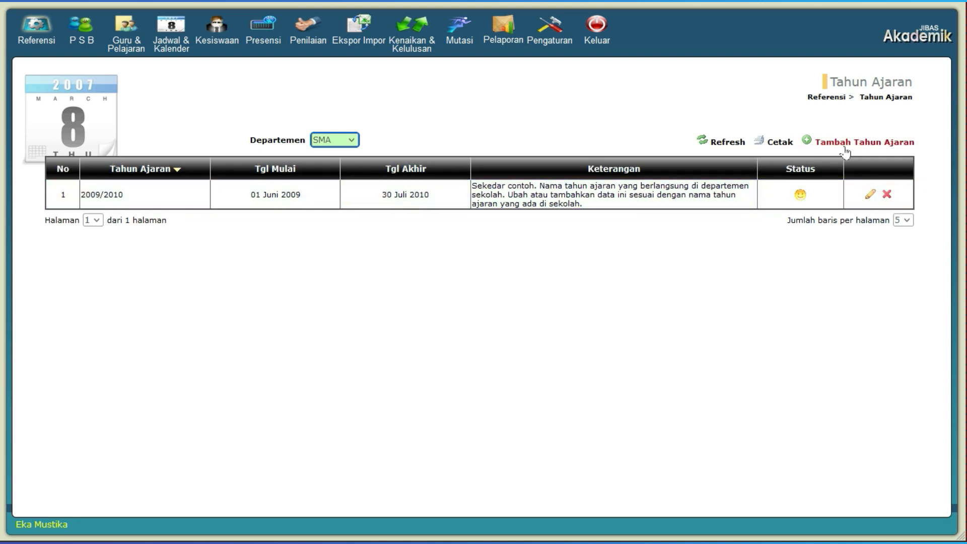
pyautogui.click(865, 142)
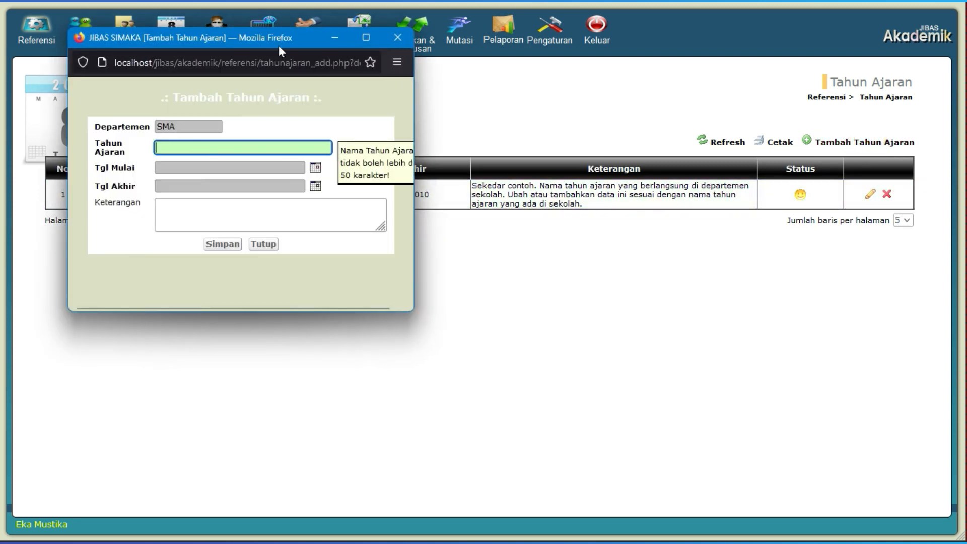
pyautogui.moveTo(278, 45); pyautogui.dragTo(430, 117)
pyautogui.click(379, 217)
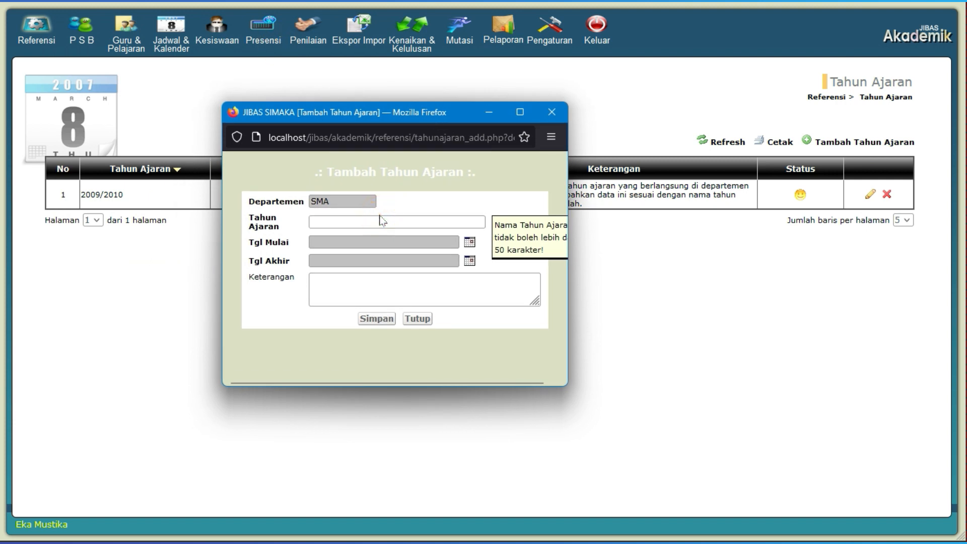
pyautogui.click(381, 220)
pyautogui.click(381, 220)
pyautogui.write('2023/2024')
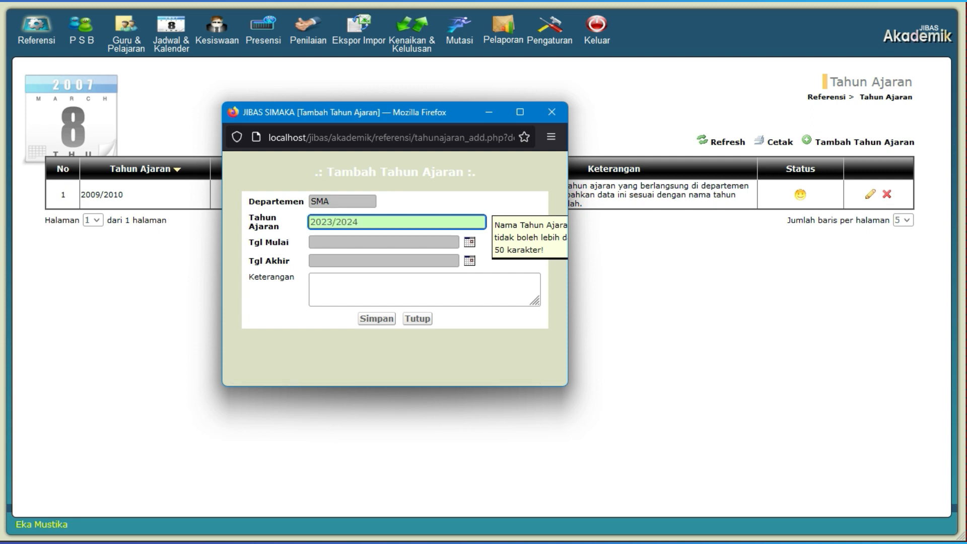
# - Set the start date (Tgl Mulai) of the new Tahun Ajaran to 02-07-2023
pyautogui.click(469, 242)
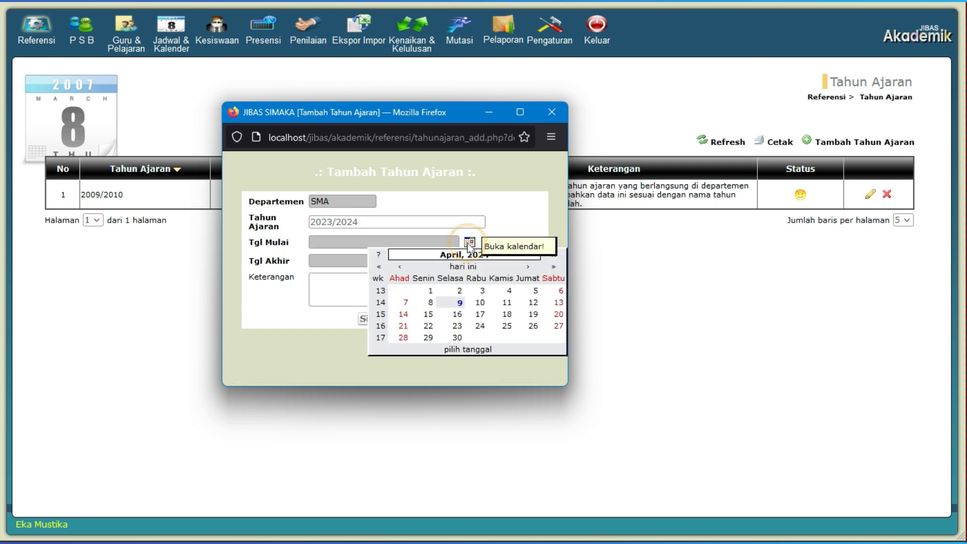
pyautogui.click(400, 266)
pyautogui.click(401, 267)
pyautogui.click(401, 267)
pyautogui.click(401, 267)
pyautogui.click(401, 267)
pyautogui.click(404, 267)
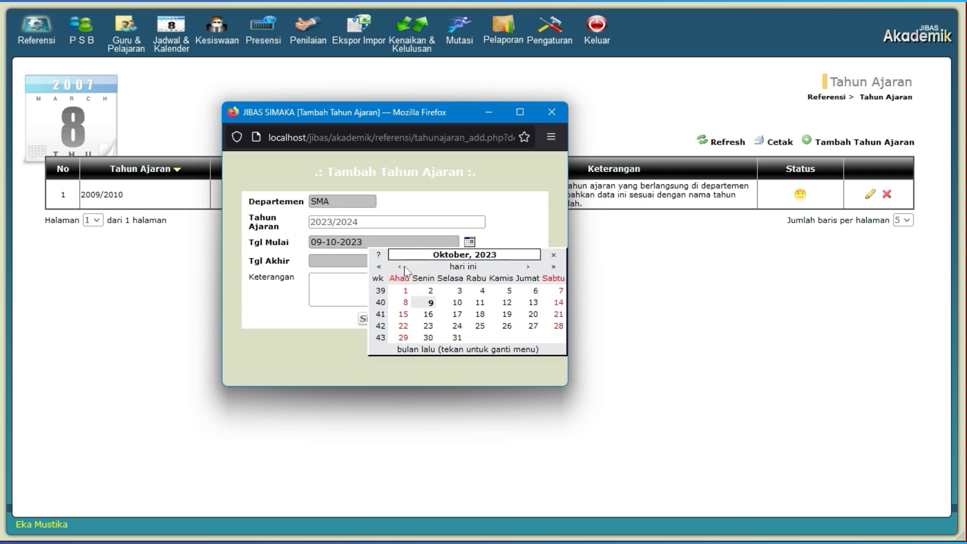
pyautogui.click(404, 267)
pyautogui.click(405, 267)
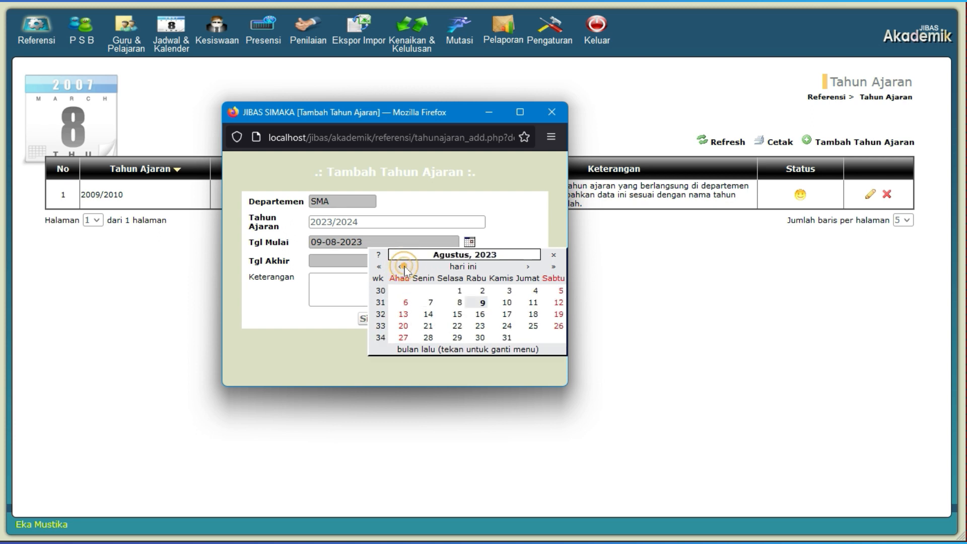
pyautogui.click(404, 267)
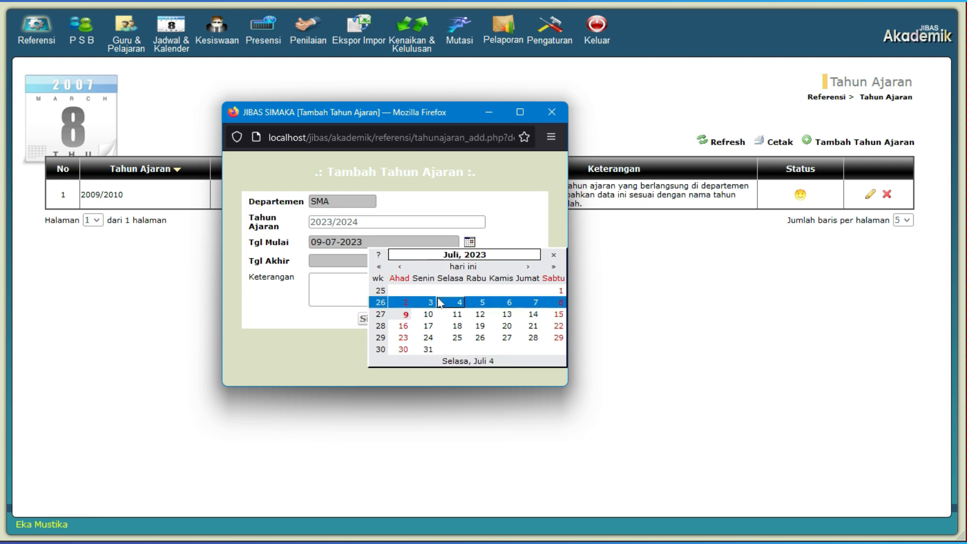
pyautogui.click(407, 304)
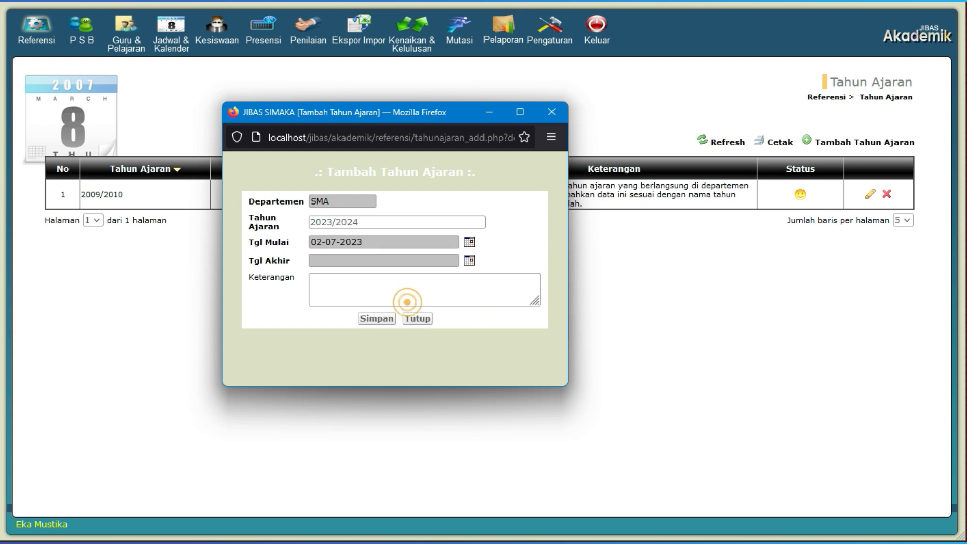
# - Set the Tahun Ajaran's end date (Tgl Akhir) to 30-06-2024, save the entry, and return to the Referensi overview
pyautogui.click(469, 260)
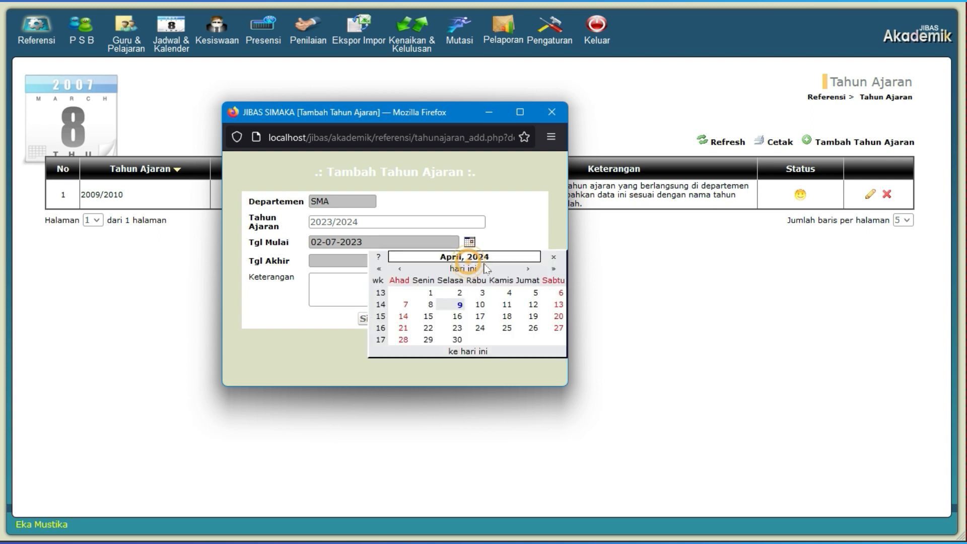
pyautogui.click(529, 270)
pyautogui.click(528, 270)
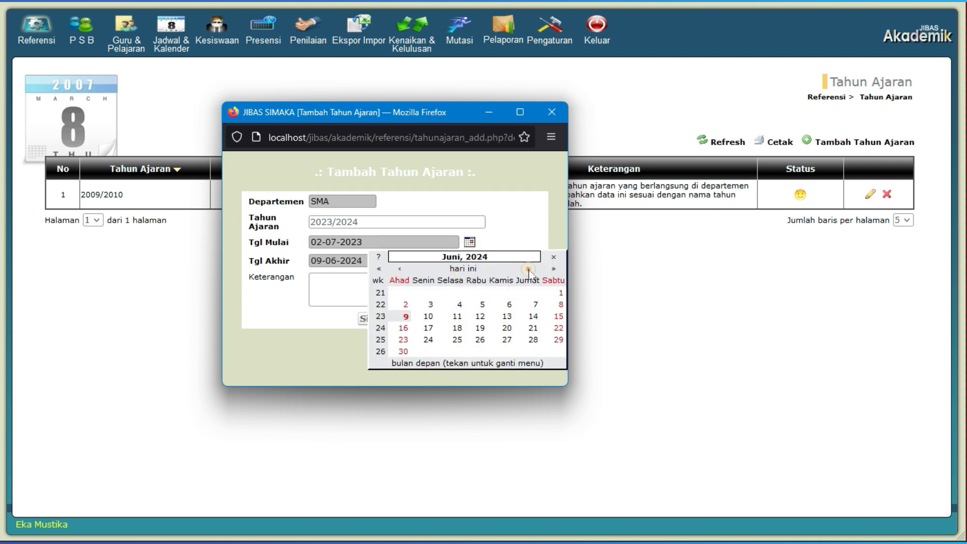
pyautogui.click(402, 352)
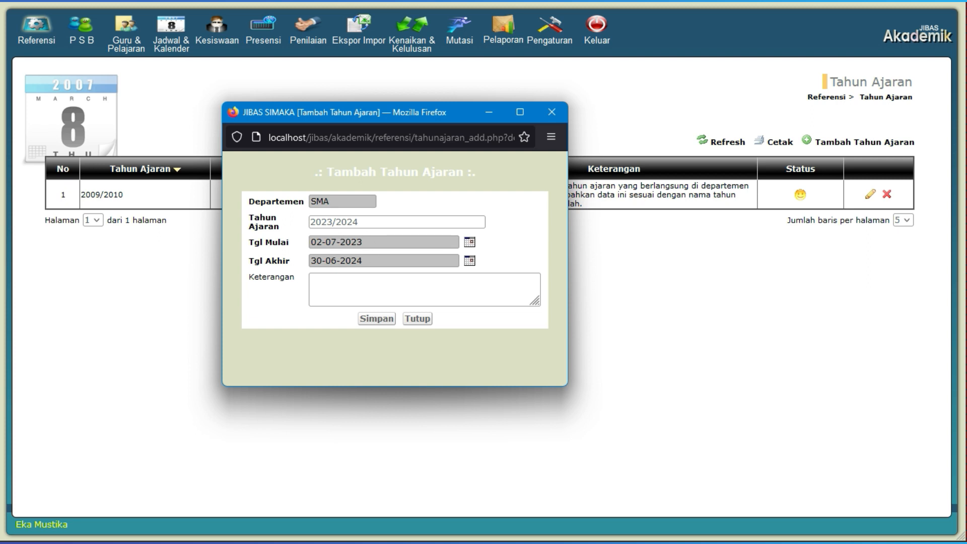
pyautogui.click(378, 319)
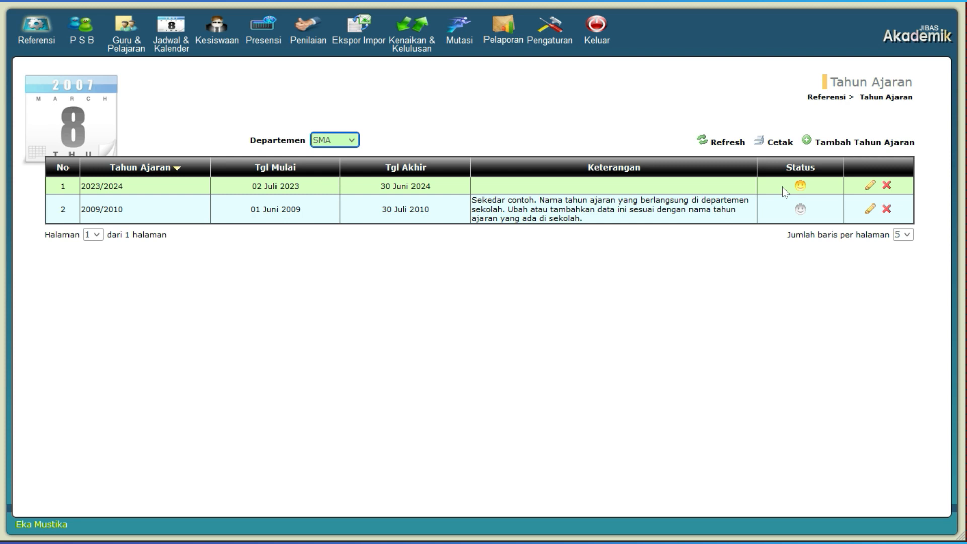
pyautogui.click(541, 91)
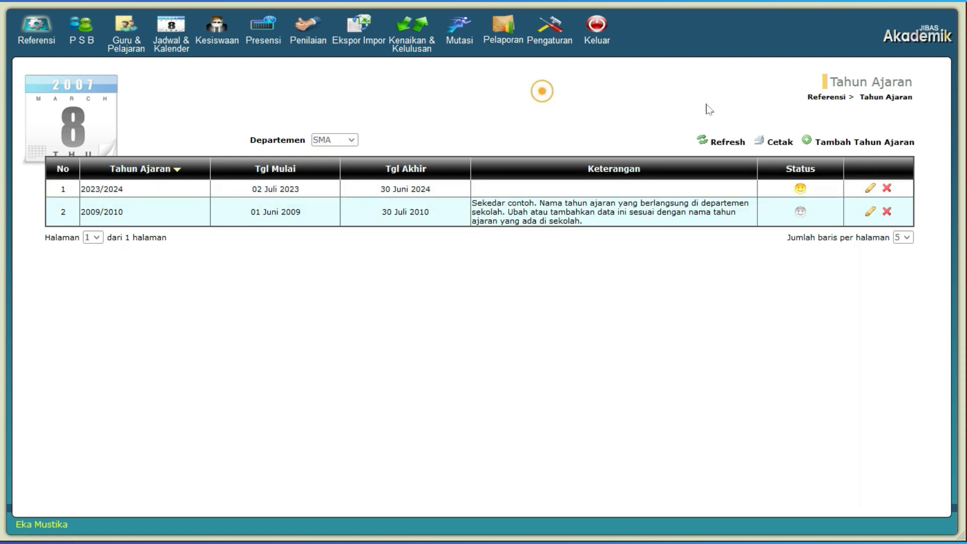
pyautogui.click(829, 98)
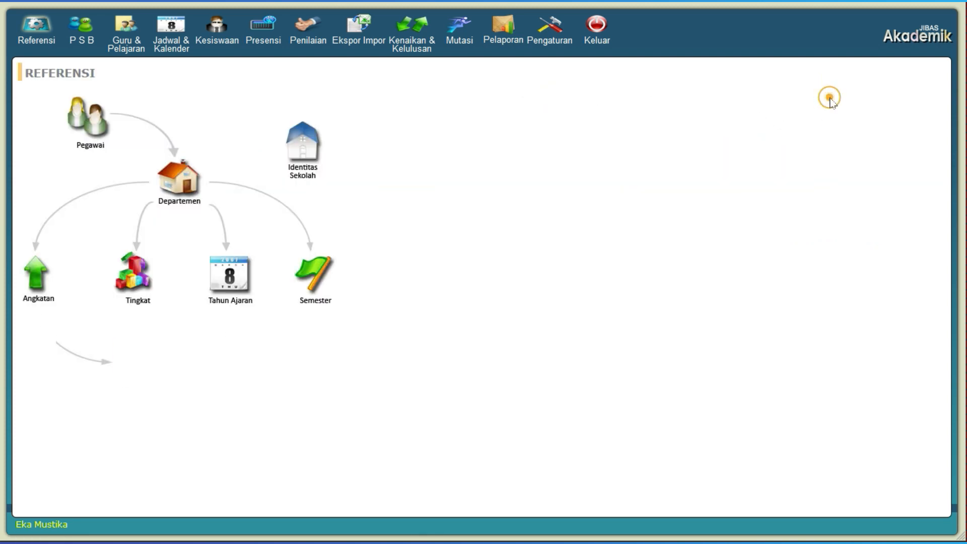
# - In the Semester reference data, add and save an entry named Semester for department SMA
pyautogui.click(317, 269)
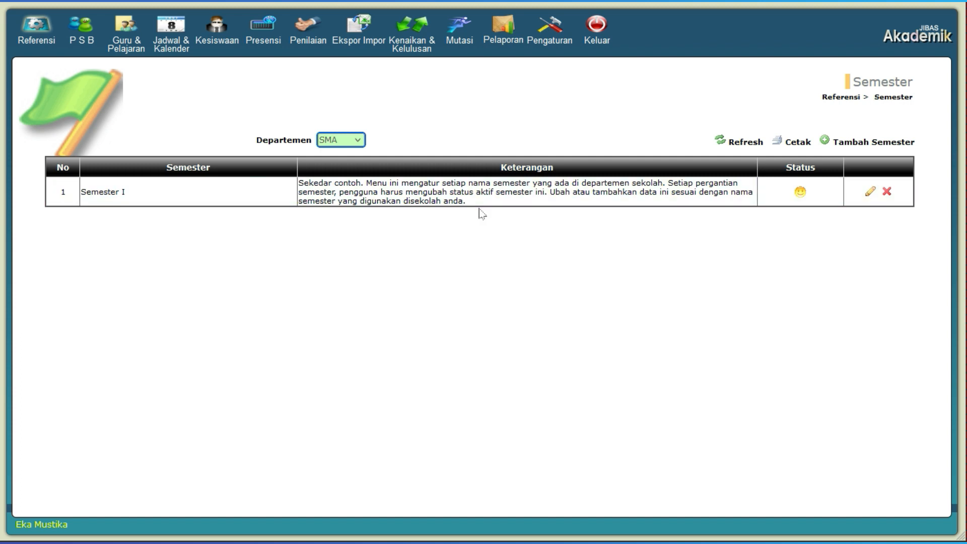
pyautogui.click(356, 142)
pyautogui.click(356, 143)
pyautogui.click(855, 143)
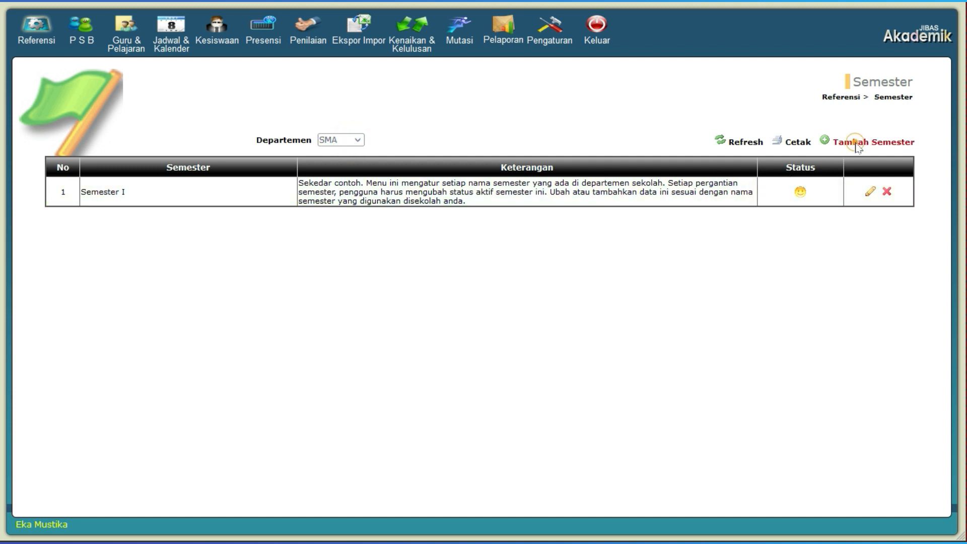
pyautogui.click(225, 166)
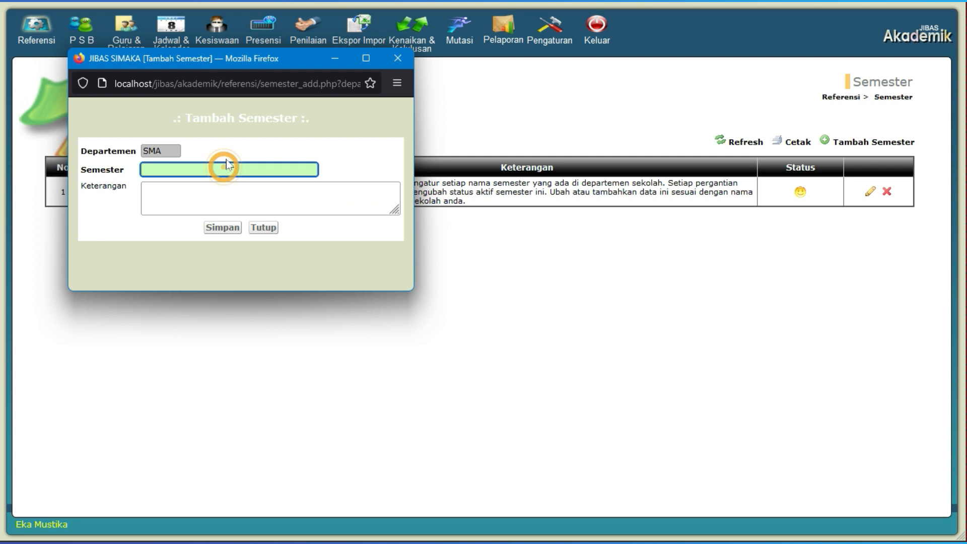
pyautogui.write('Semester')
pyautogui.click(223, 228)
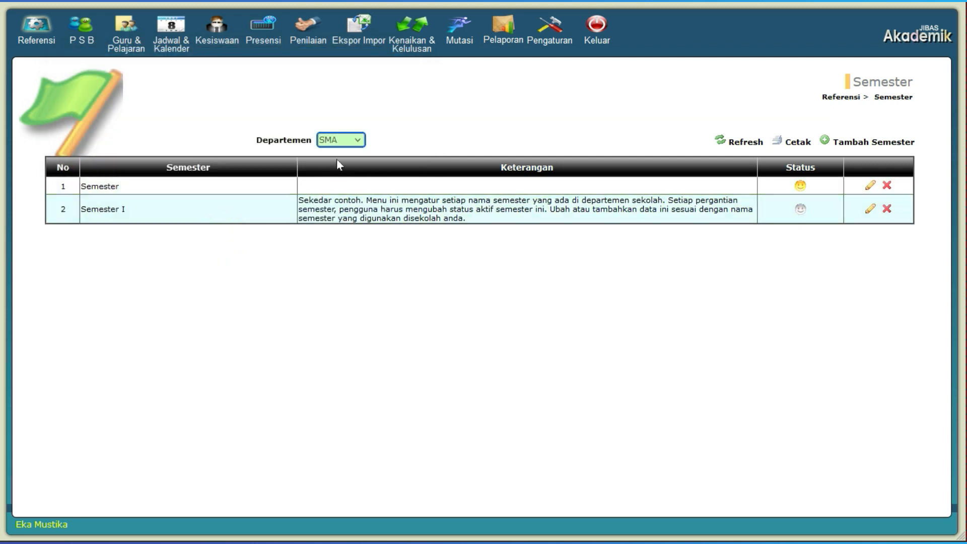
# - Switch the Semester reference data to department BIMBEL, and add and save Triwulan 1
pyautogui.click(343, 144)
pyautogui.click(339, 185)
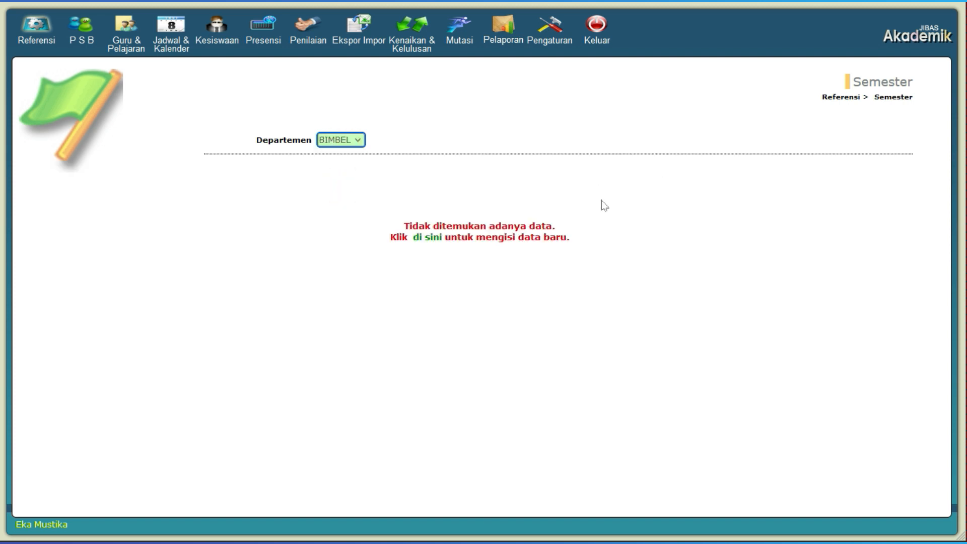
pyautogui.click(421, 239)
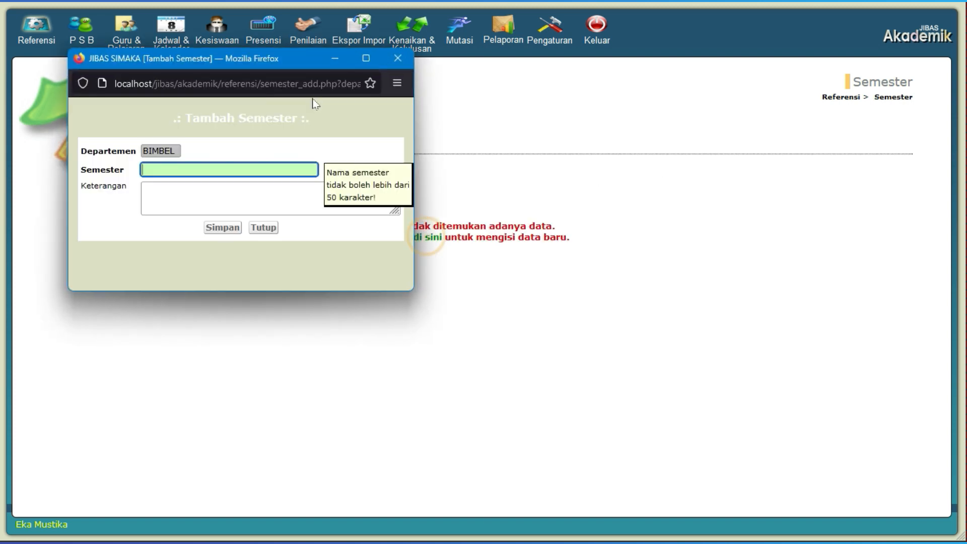
pyautogui.moveTo(301, 68); pyautogui.dragTo(455, 151)
pyautogui.click(394, 255)
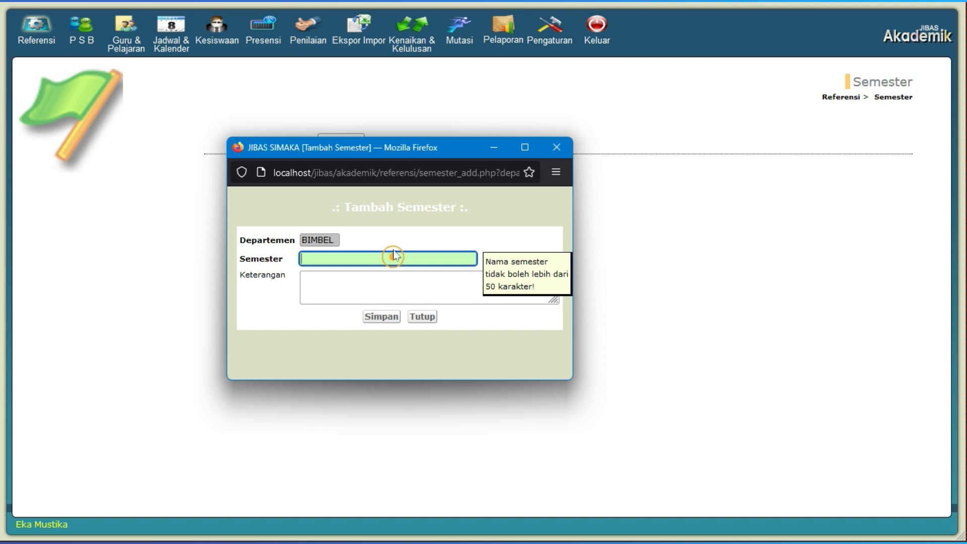
pyautogui.write('T')
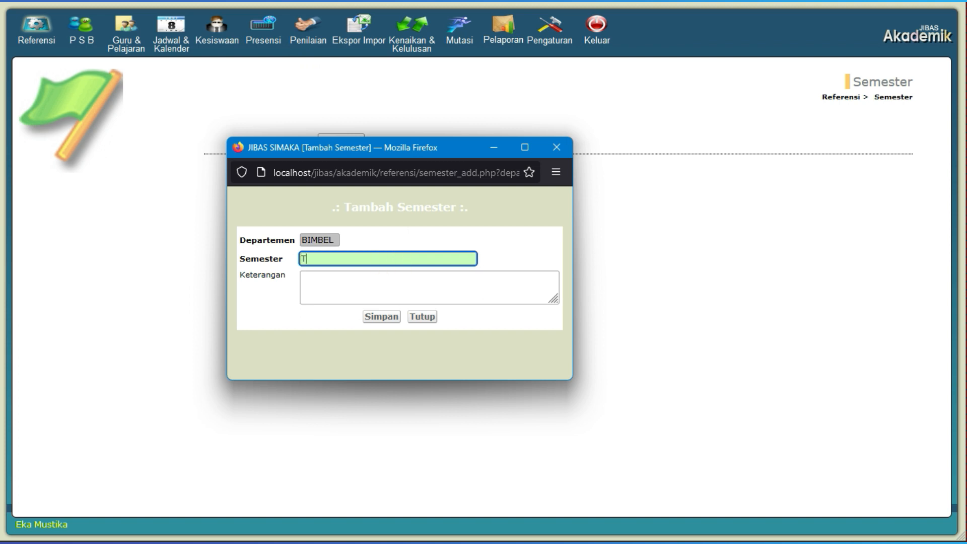
pyautogui.write('riwulan 1')
pyautogui.hotkey('ctrl', 'a')
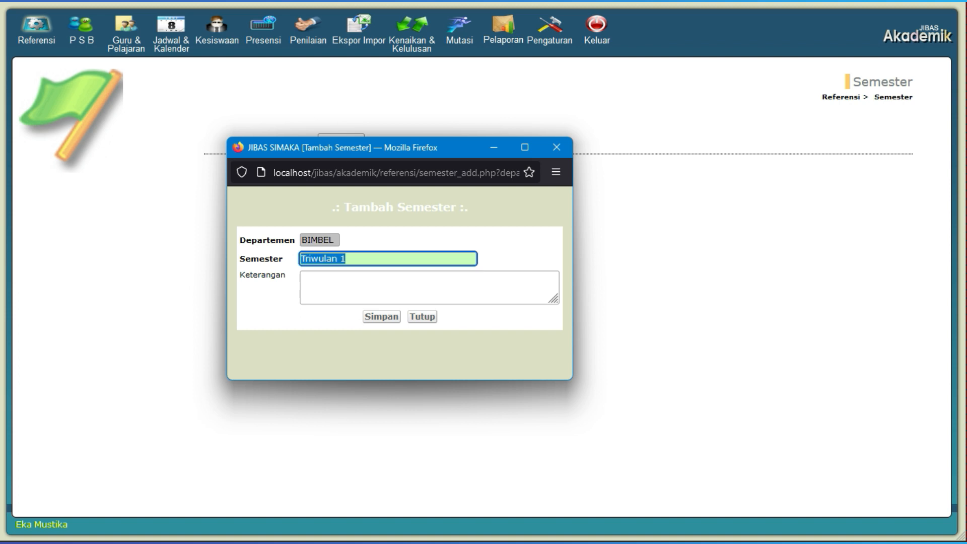
pyautogui.click(385, 317)
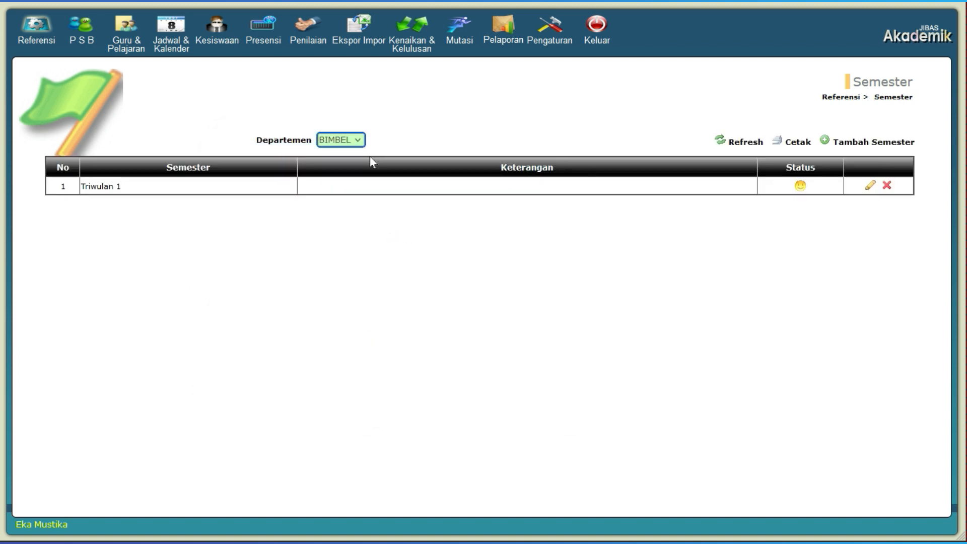
# - Add and save Triwulan 2 in the Semester reference data for department BIMBEL
pyautogui.click(851, 143)
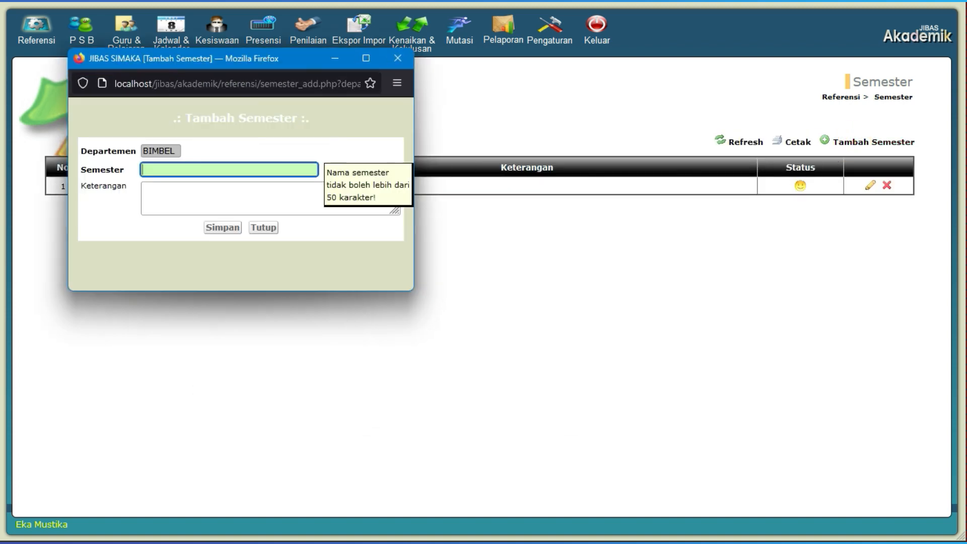
pyautogui.moveTo(261, 58); pyautogui.dragTo(332, 117)
pyautogui.click(304, 224)
pyautogui.write('Triwulan 2')
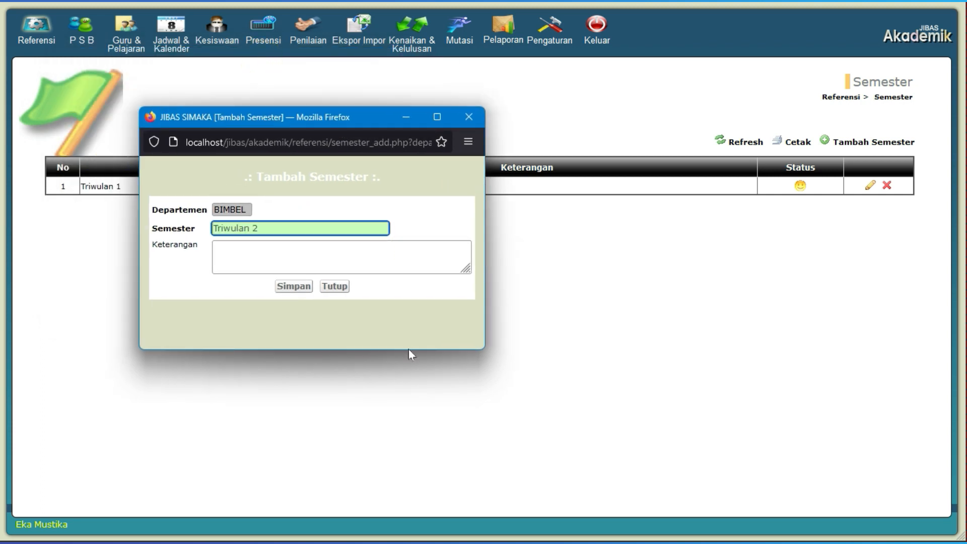
pyautogui.click(293, 286)
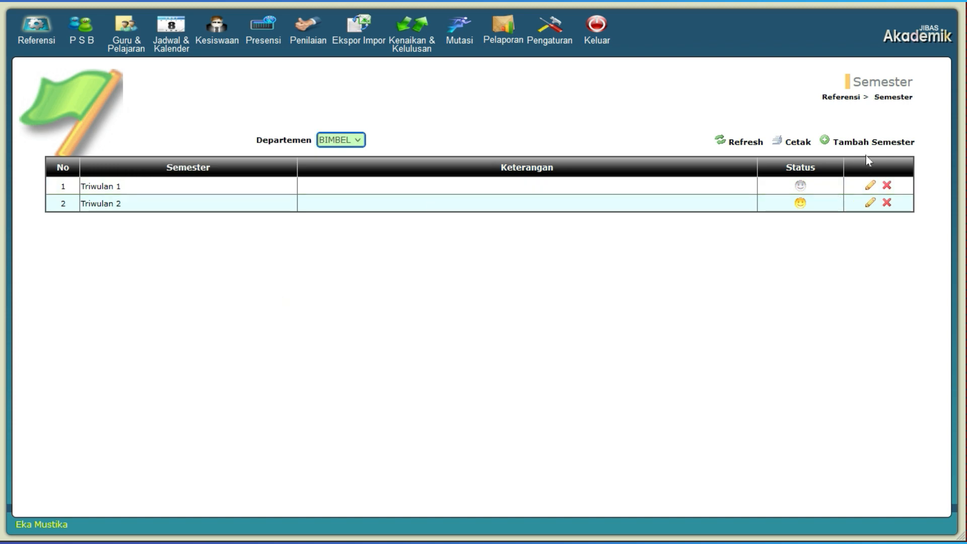
# - Add and save Triwulan 3 in the Semester reference data for department BIMBEL
pyautogui.click(866, 149)
pyautogui.click(179, 165)
pyautogui.write('Triwulan')
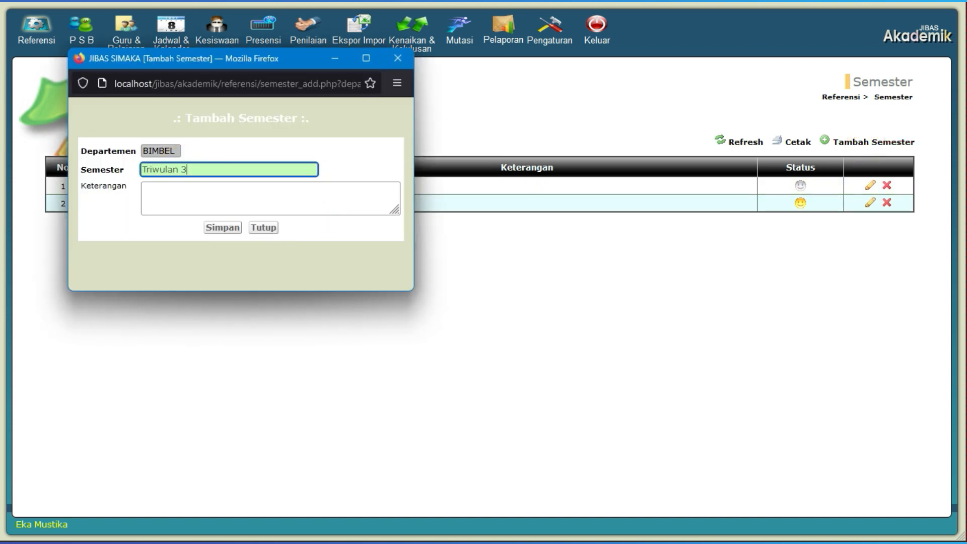
pyautogui.write(' 3')
pyautogui.click(218, 229)
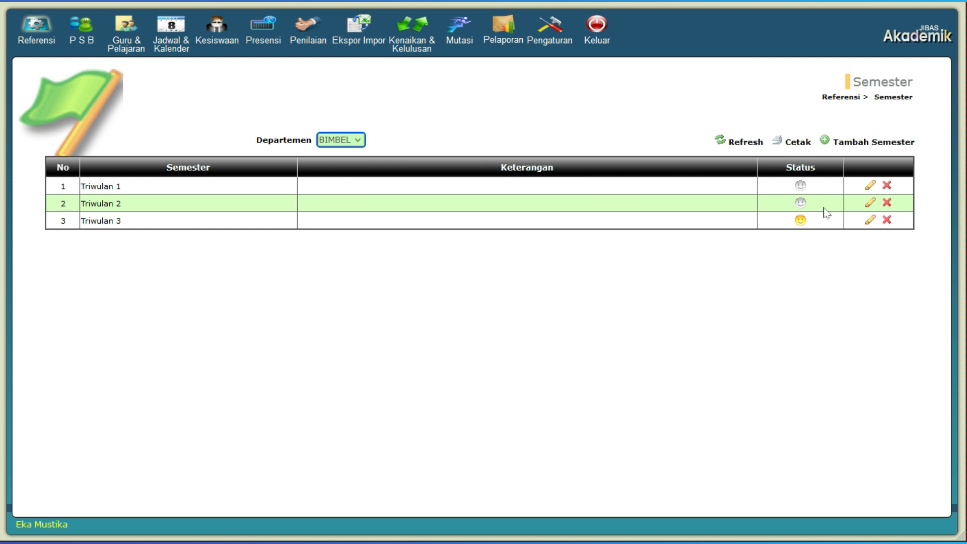
# - Make Triwulan 1 the active semester for BIMBEL, and return to the Referensi overview
pyautogui.click(800, 185)
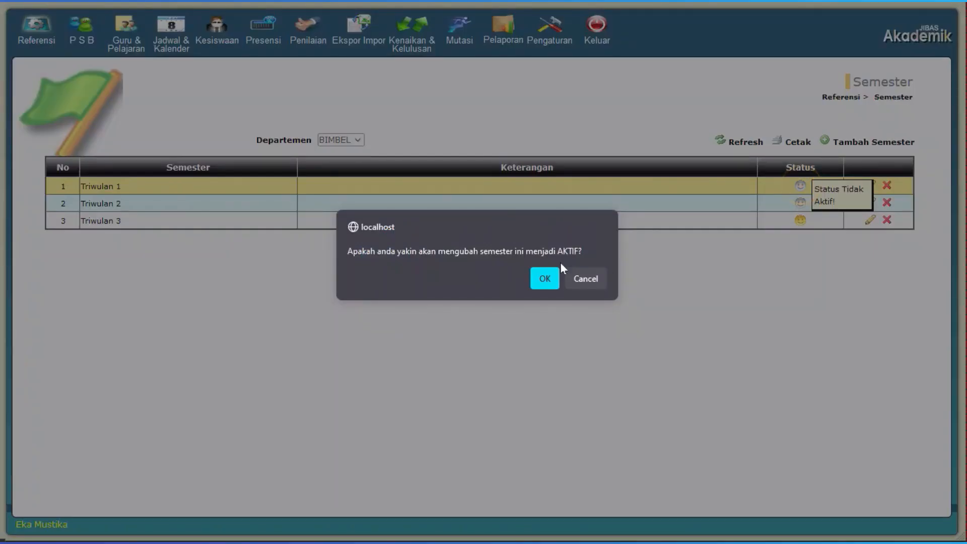
pyautogui.click(549, 278)
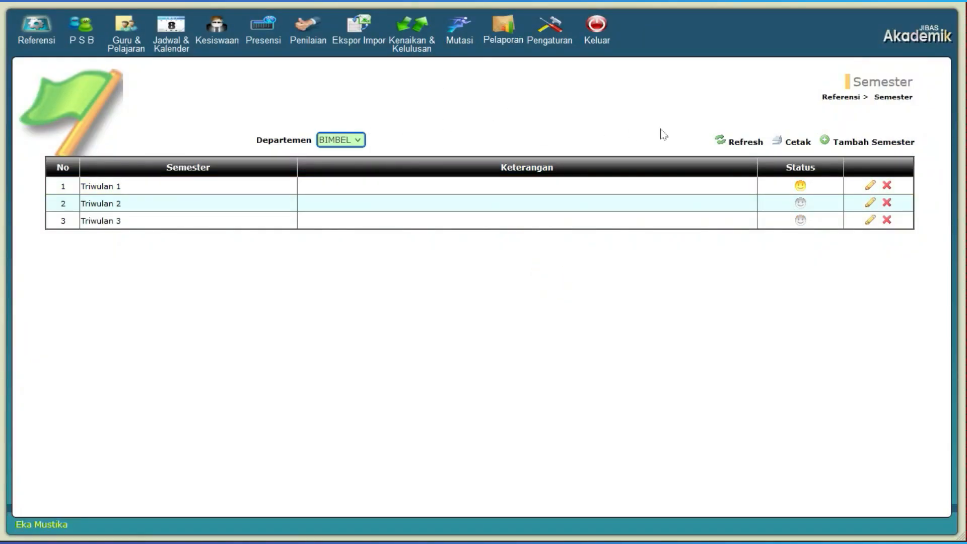
pyautogui.click(840, 98)
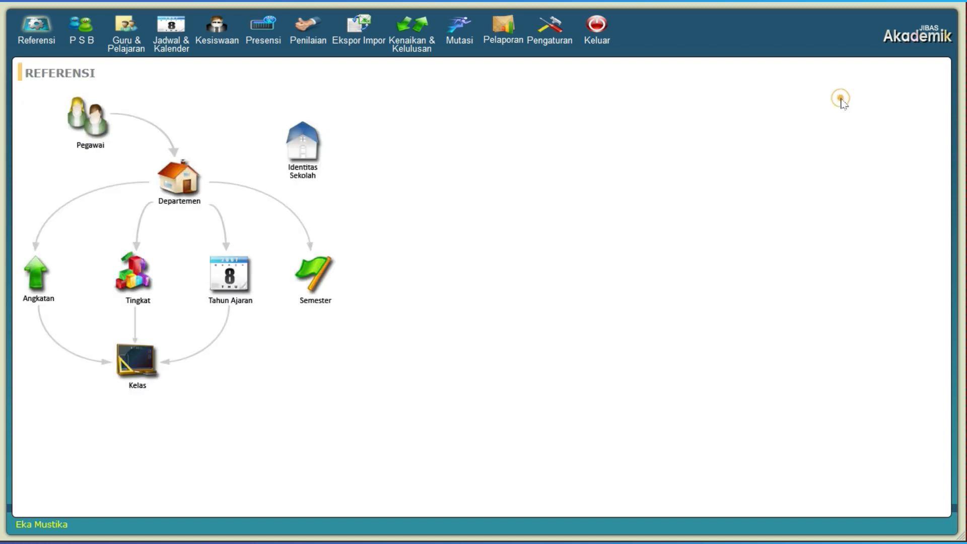
# - In the Kelas reference data, start a new class named 10-A for department SMA, Tahun Ajaran 2023/2024, Tingkat 10
pyautogui.click(132, 368)
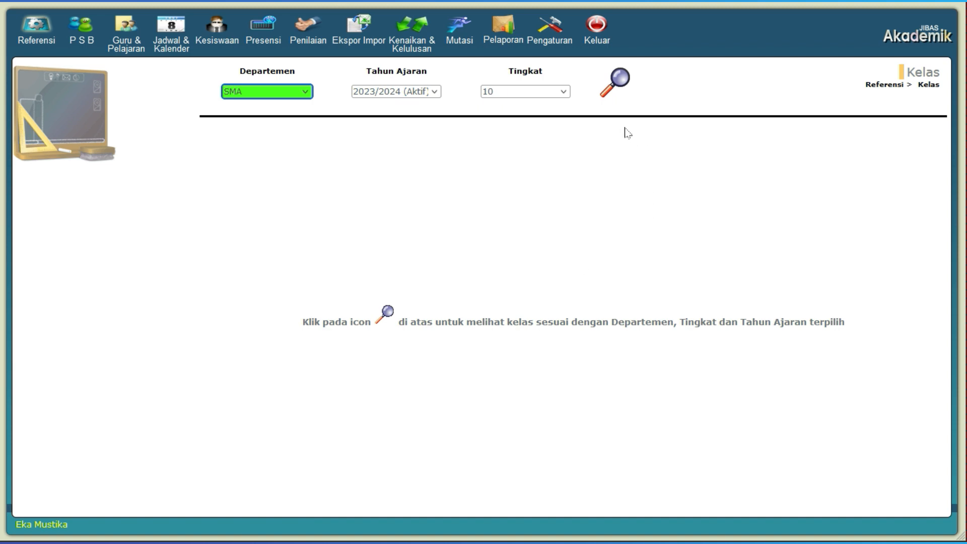
pyautogui.click(613, 91)
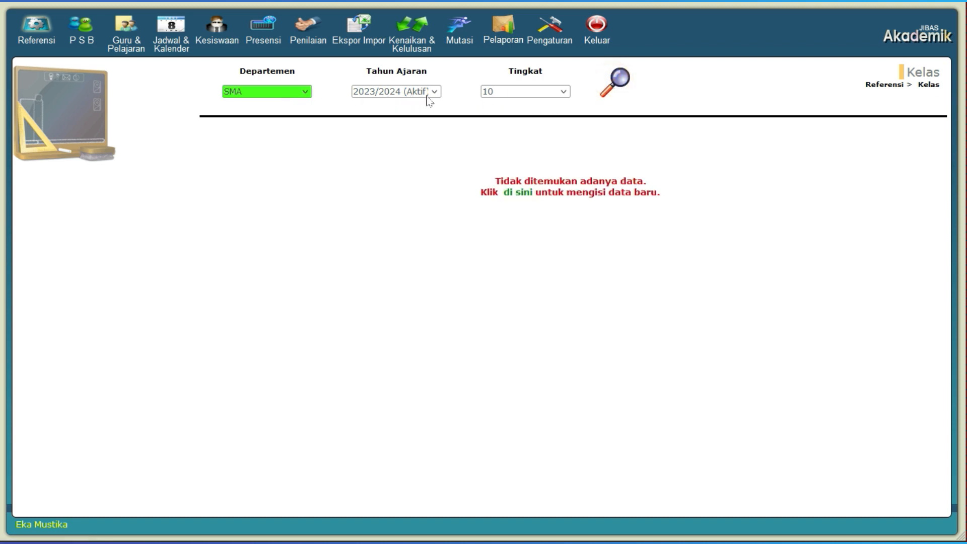
pyautogui.click(517, 198)
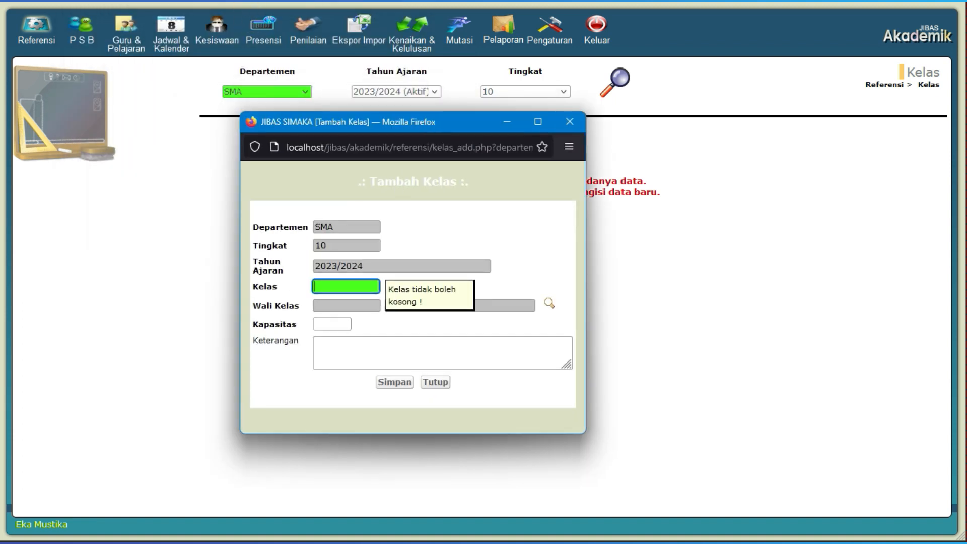
pyautogui.write('10')
pyautogui.press('BackSpace')
# - Choose an employee as Wali Kelas for class 10-A, set Kapasitas to 35, and save the class
pyautogui.click(511, 304)
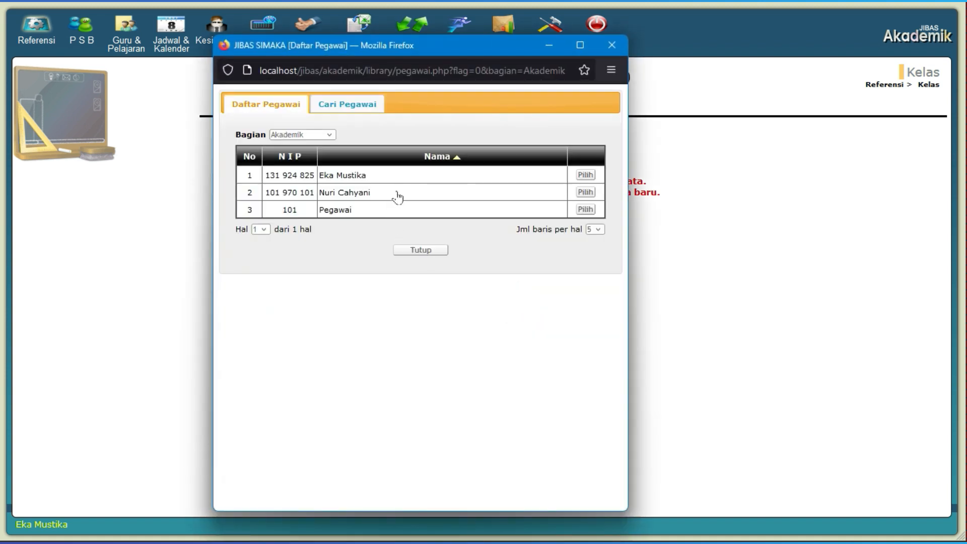
pyautogui.click(397, 197)
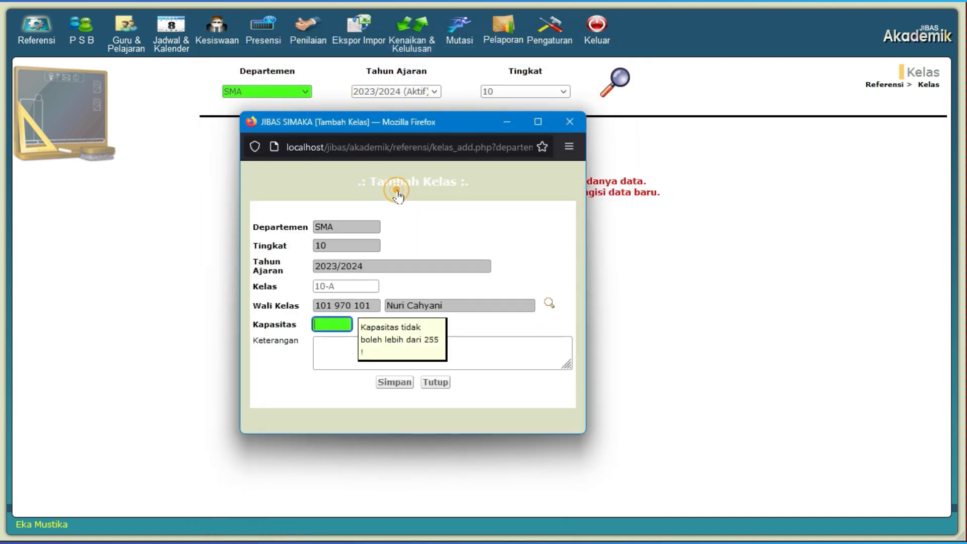
pyautogui.write('35')
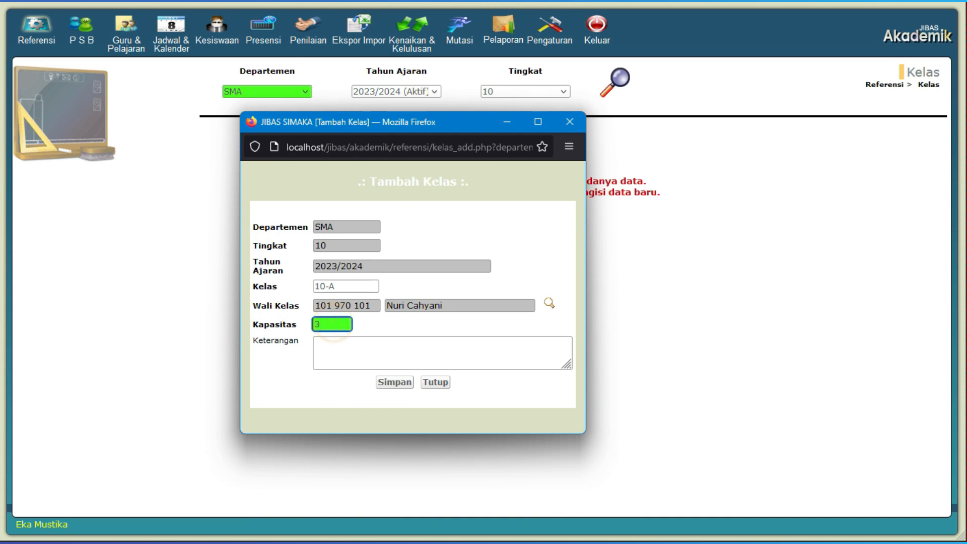
pyautogui.click(394, 382)
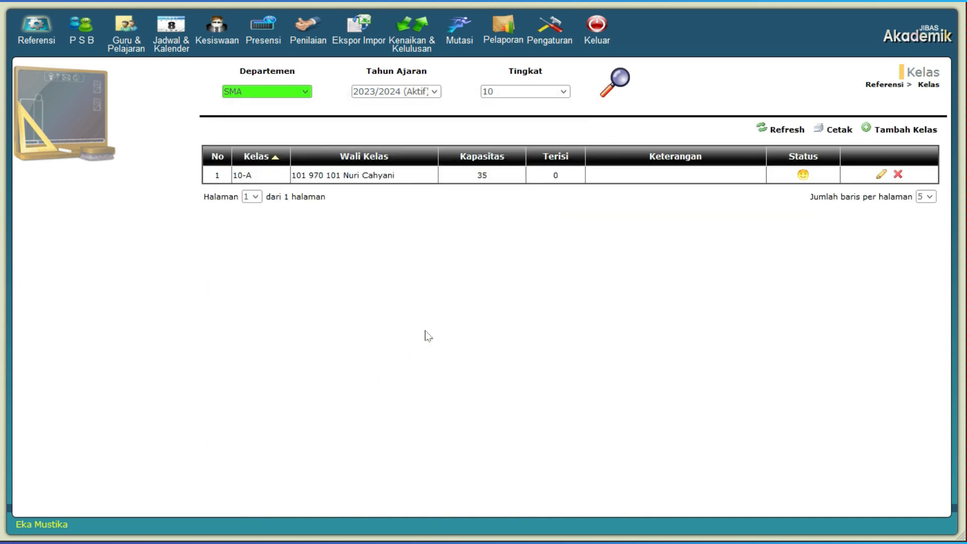